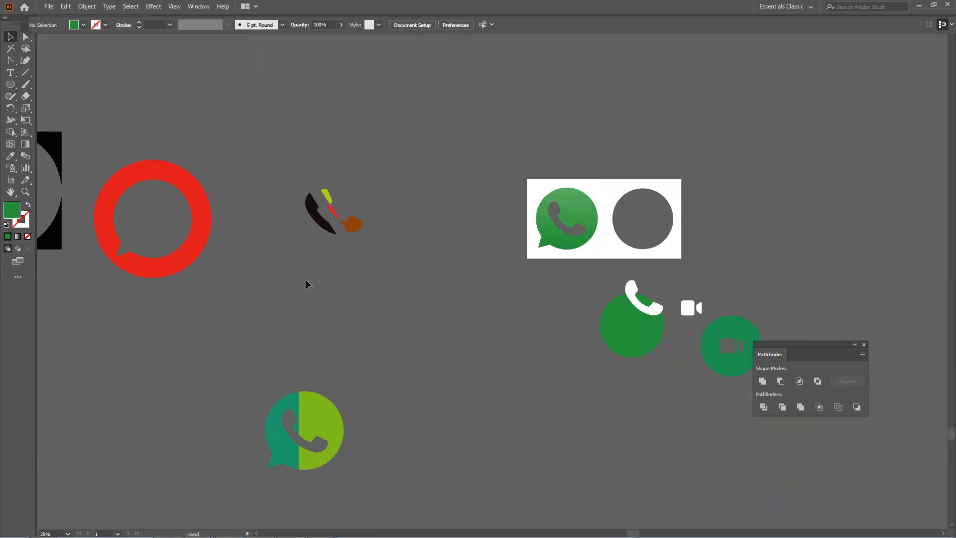
Select the Instagram logo image on the canvas and look over the available Image Trace presets
{"action": "left_click_drag", "start_coordinate": [273, 279], "coordinate": [665, 333]}
{"action": "scroll", "coordinate": [439, 273], "scroll_direction": "down", "scroll_amount": 3}
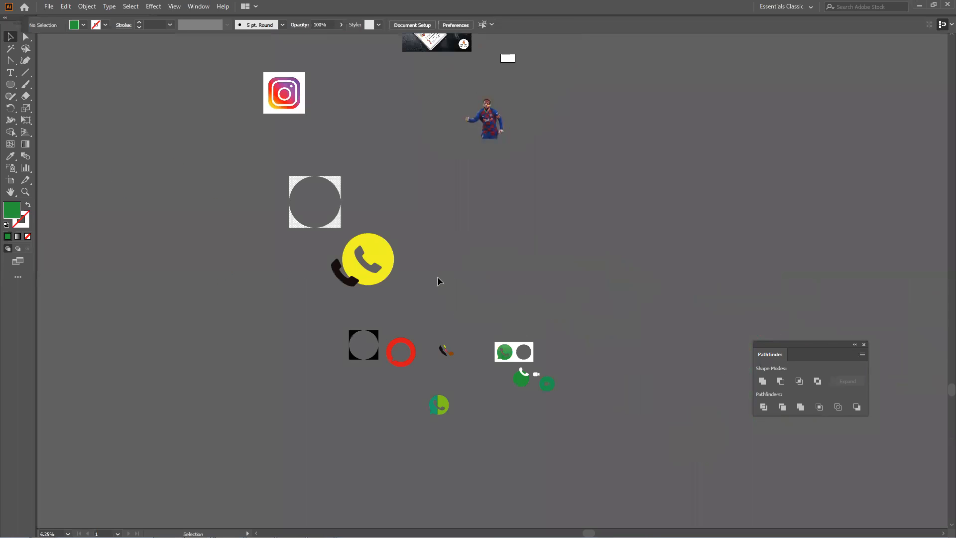
{"action": "left_click_drag", "start_coordinate": [300, 101], "coordinate": [471, 372]}
{"action": "scroll", "coordinate": [460, 367], "scroll_direction": "up", "scroll_amount": 3}
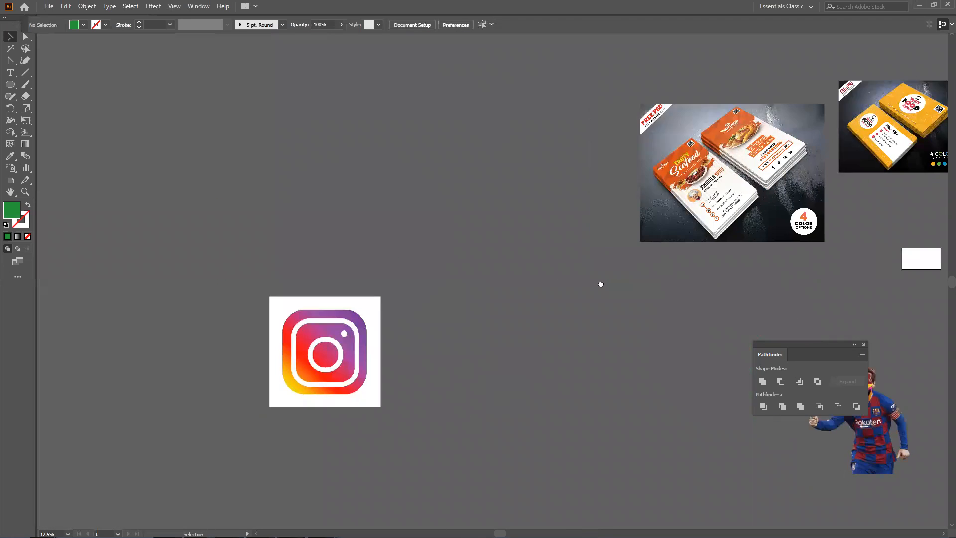
{"action": "scroll", "coordinate": [551, 326], "scroll_direction": "up", "scroll_amount": 3}
{"action": "scroll", "coordinate": [538, 325], "scroll_direction": "up", "scroll_amount": 1}
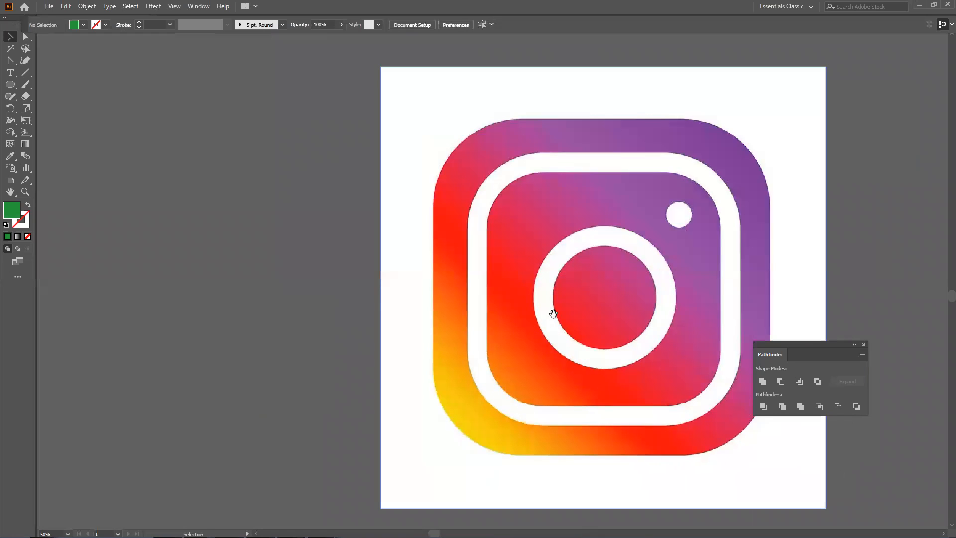
{"action": "left_click_drag", "start_coordinate": [531, 305], "coordinate": [383, 289]}
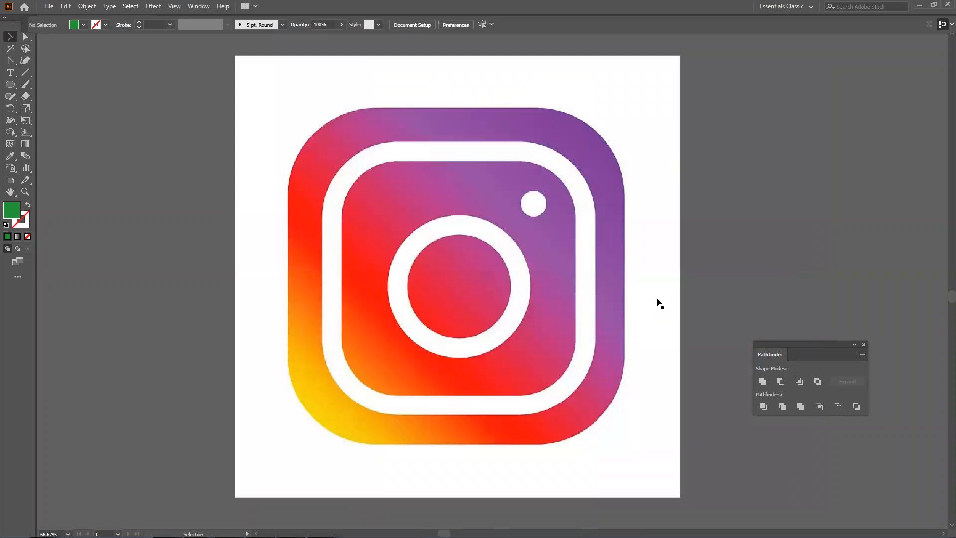
{"action": "left_click", "coordinate": [335, 171]}
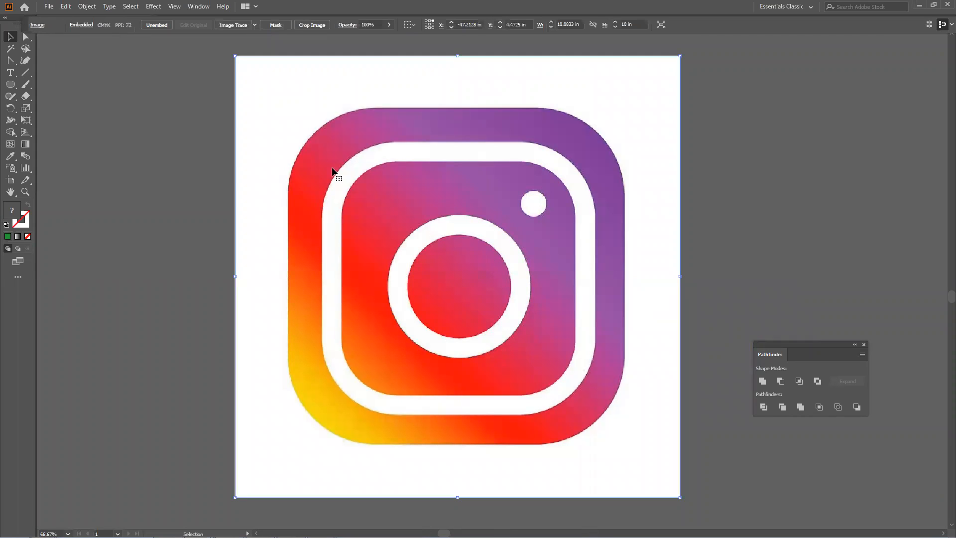
{"action": "left_click", "coordinate": [255, 25]}
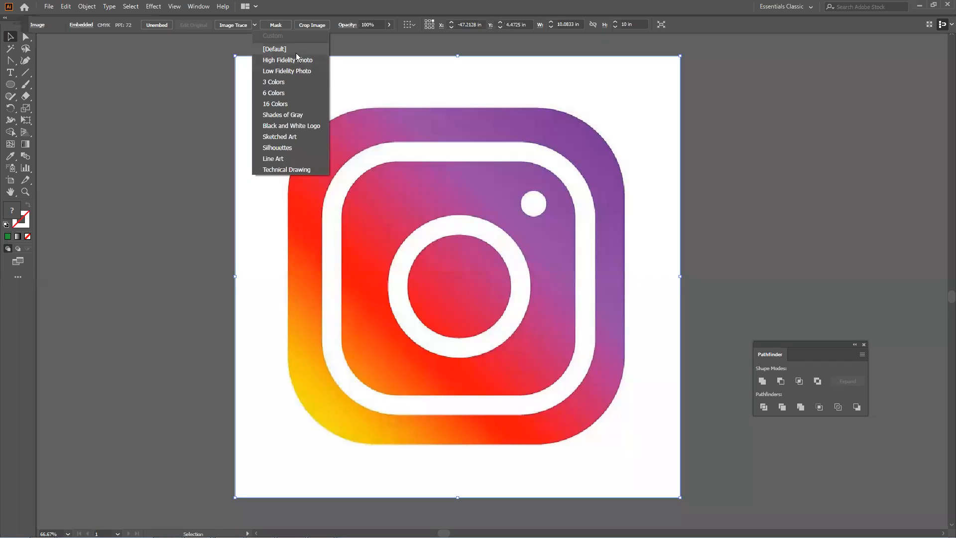
{"action": "left_click", "coordinate": [531, 470]}
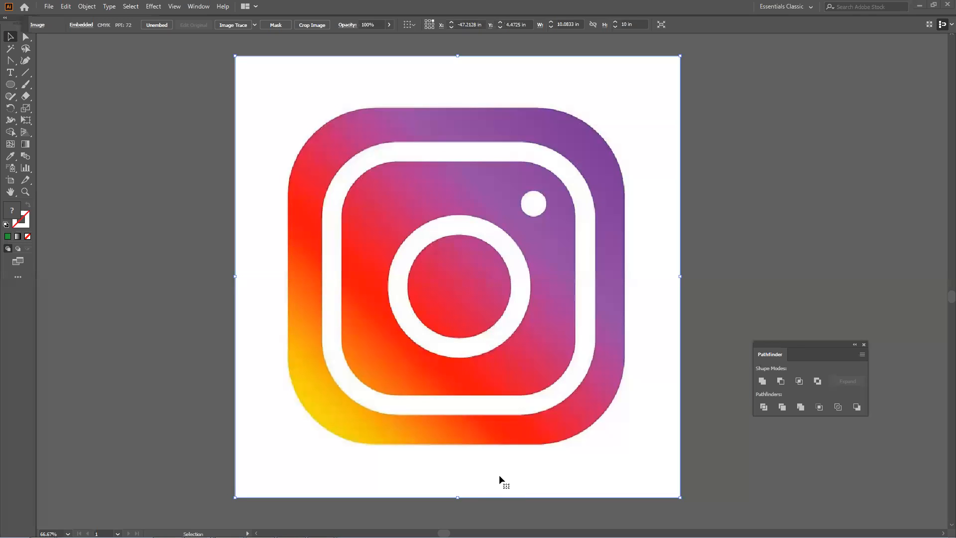
Try tracing the Instagram logo image with the default Image Trace preset
{"action": "left_click", "coordinate": [255, 24]}
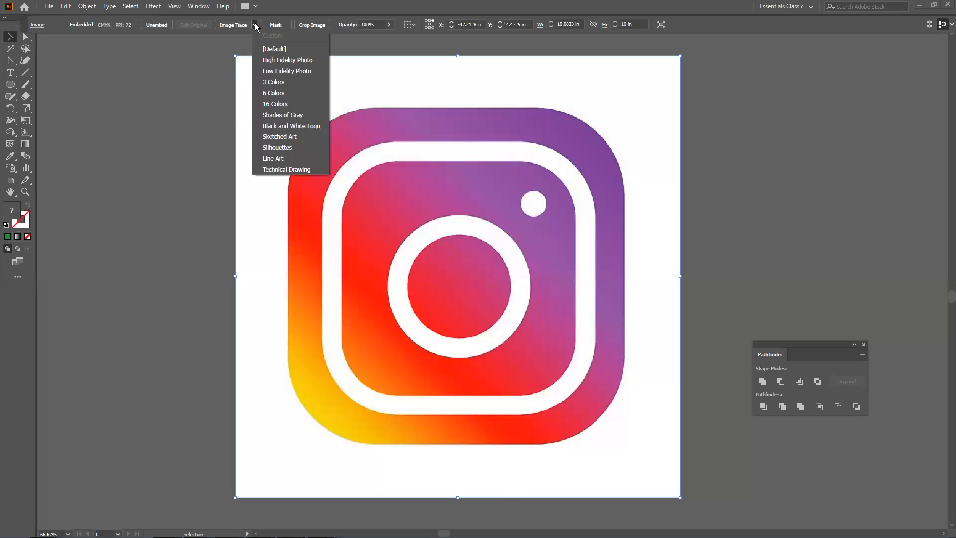
{"action": "left_click", "coordinate": [278, 44]}
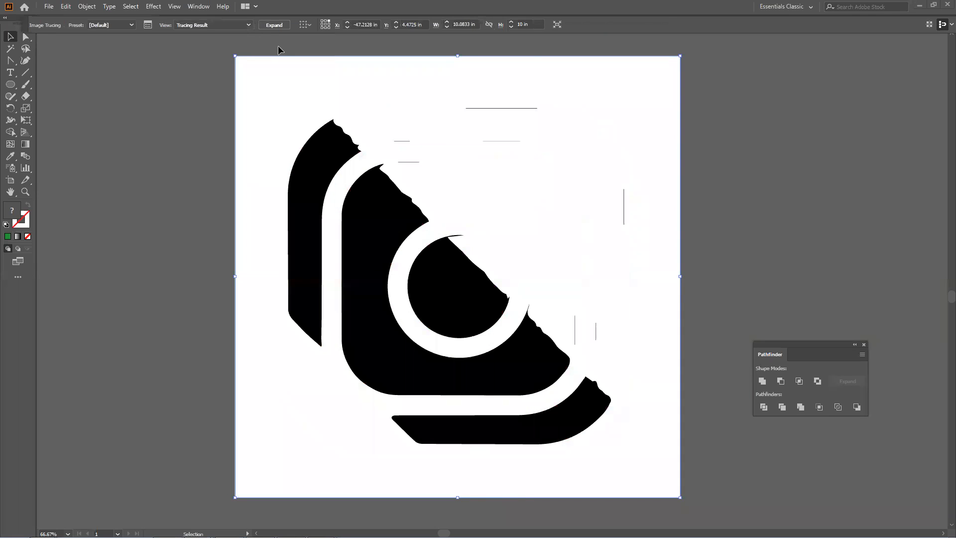
{"action": "key", "text": "ctrl+z"}
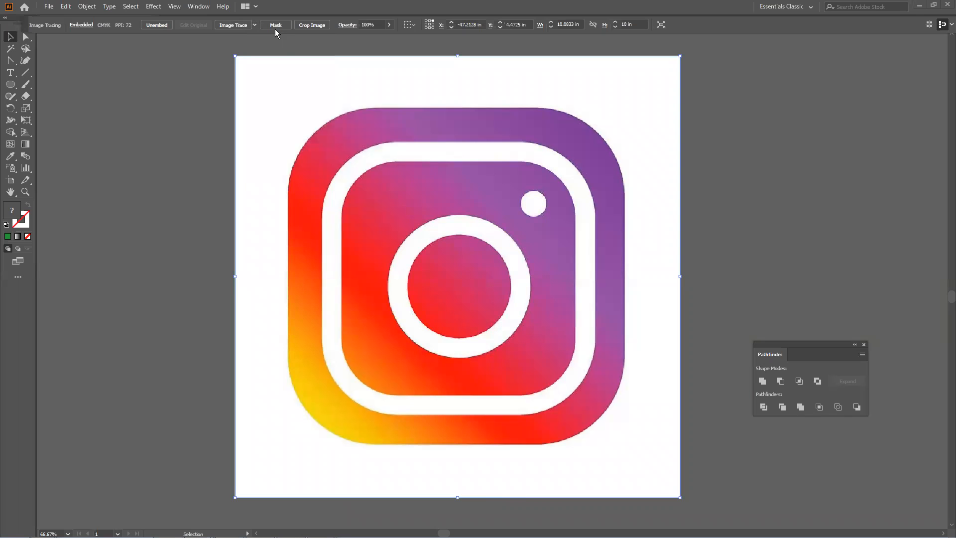
Trace the Instagram logo image with the 16 Colors preset and expand the tracing into vector shapes
{"action": "left_click", "coordinate": [255, 25]}
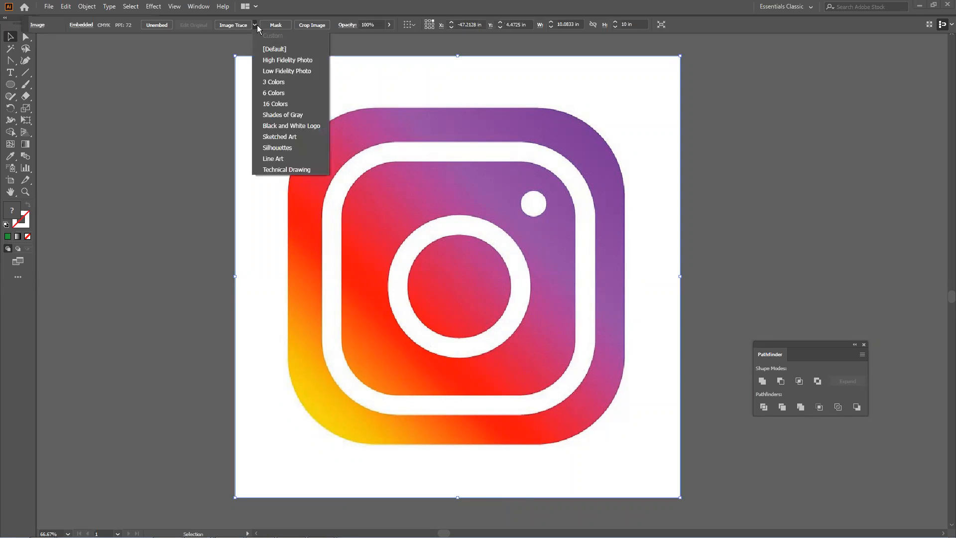
{"action": "left_click", "coordinate": [295, 104]}
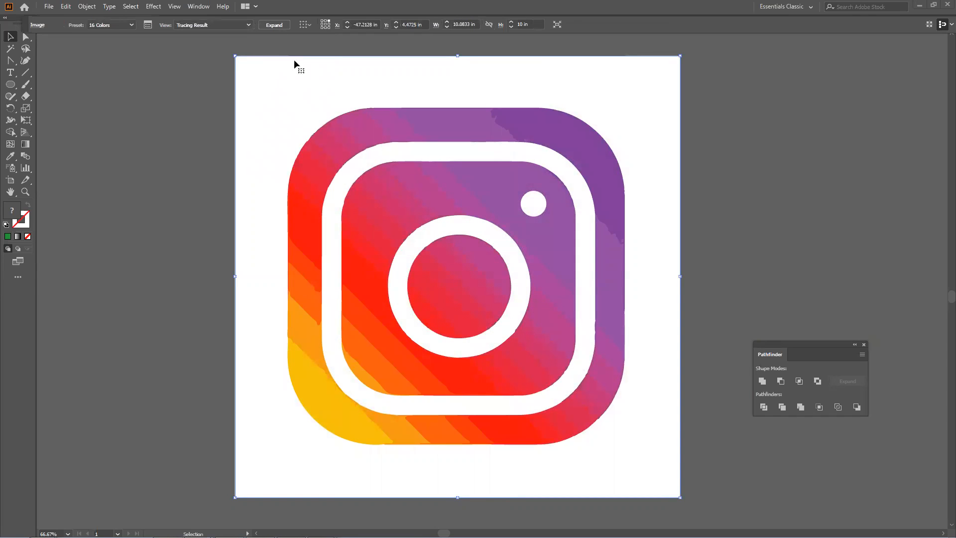
{"action": "left_click", "coordinate": [278, 28]}
Ungroup the expanded Instagram tracing and delete its white background, rounded frame, ring and dot
{"action": "right_click", "coordinate": [313, 88]}
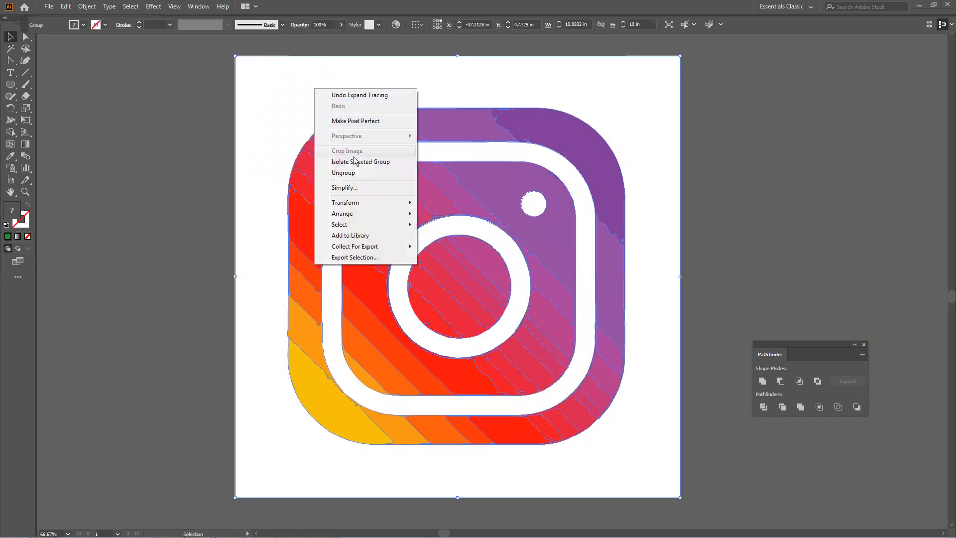
{"action": "left_click", "coordinate": [362, 173]}
{"action": "left_click", "coordinate": [668, 148]}
{"action": "left_click", "coordinate": [665, 147]}
{"action": "key", "text": "Delete"}
{"action": "left_click", "coordinate": [582, 213]}
{"action": "key", "text": "Delete"}
{"action": "left_click", "coordinate": [516, 271]}
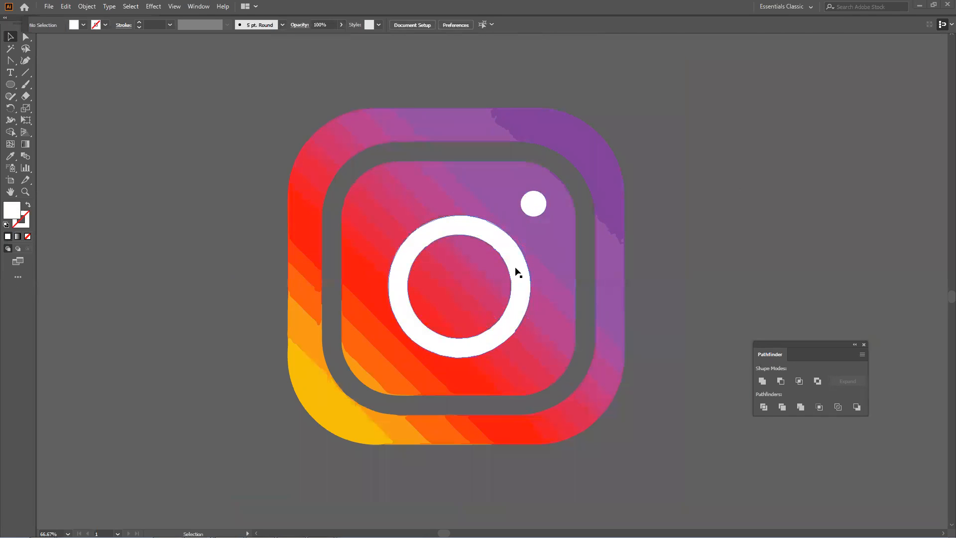
{"action": "key", "text": "Delete"}
{"action": "left_click", "coordinate": [533, 202]}
{"action": "key", "text": "Delete"}
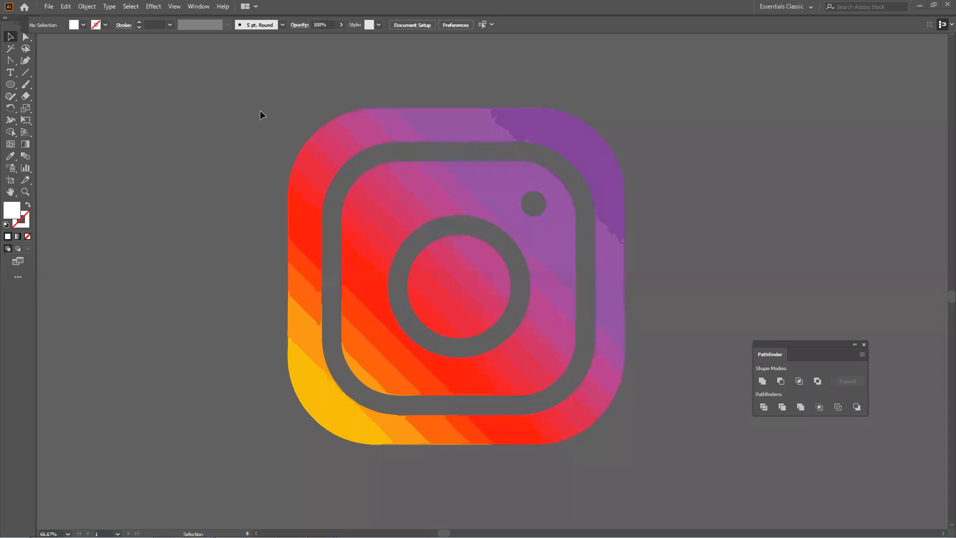
Switch to the browser to look over the food visiting card and food menu image searches, and return to Illustrator
{"action": "scroll", "coordinate": [280, 360], "scroll_direction": "down", "scroll_amount": 5}
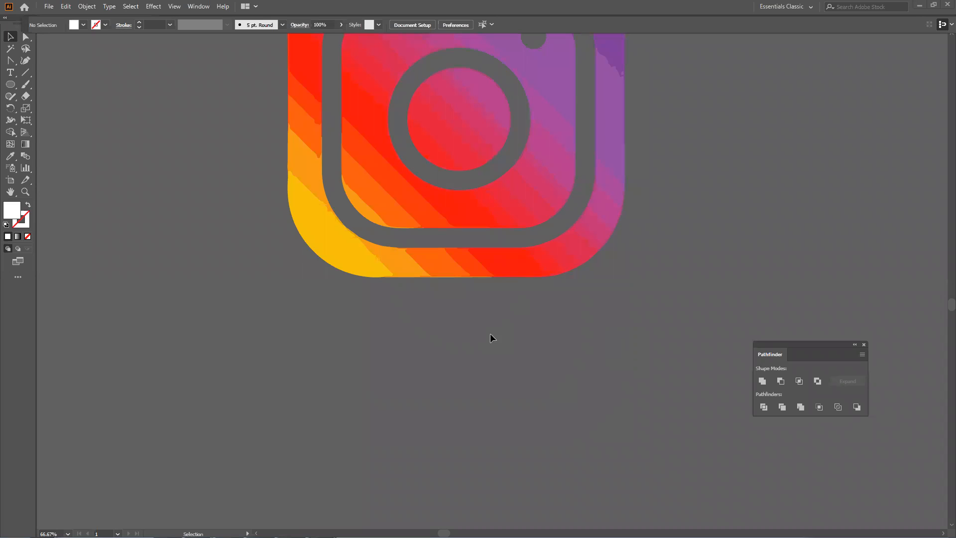
{"action": "scroll", "coordinate": [495, 352], "scroll_direction": "down", "scroll_amount": 6}
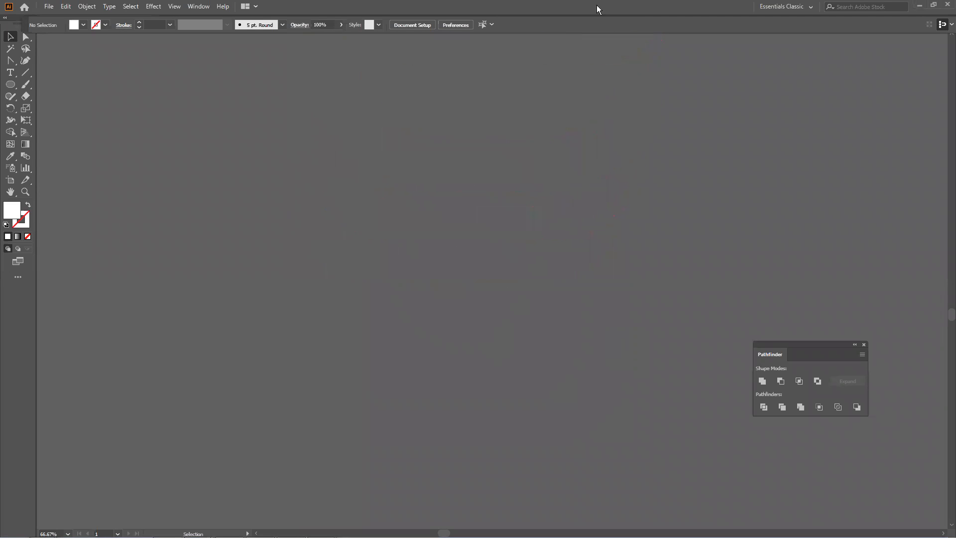
{"action": "double_click", "coordinate": [597, 5]}
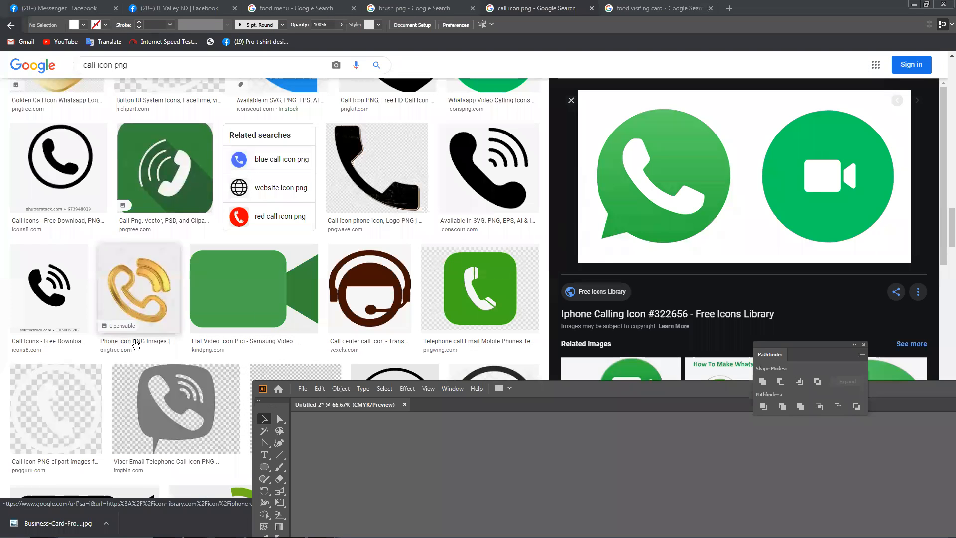
{"action": "left_click", "coordinate": [541, 8]}
{"action": "left_click", "coordinate": [626, 8]}
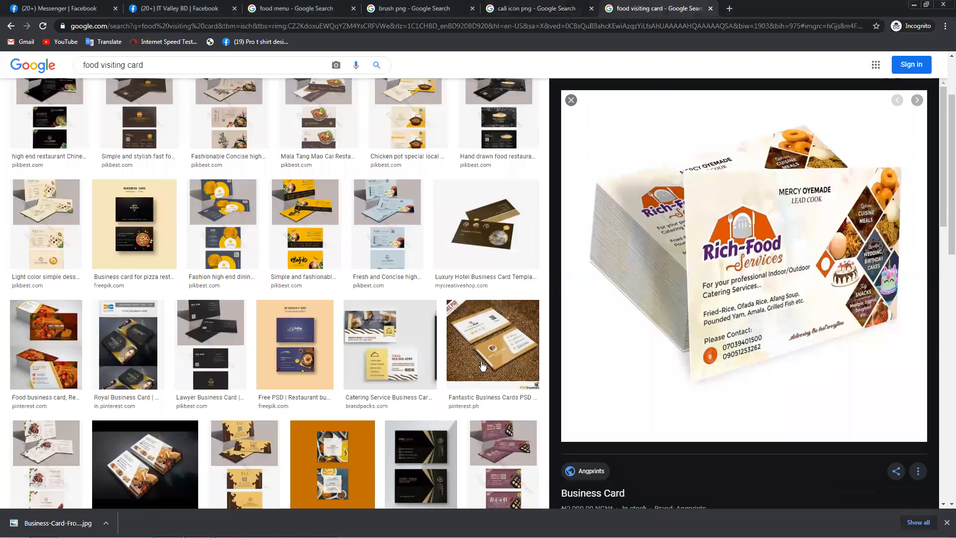
{"action": "left_click", "coordinate": [288, 9]}
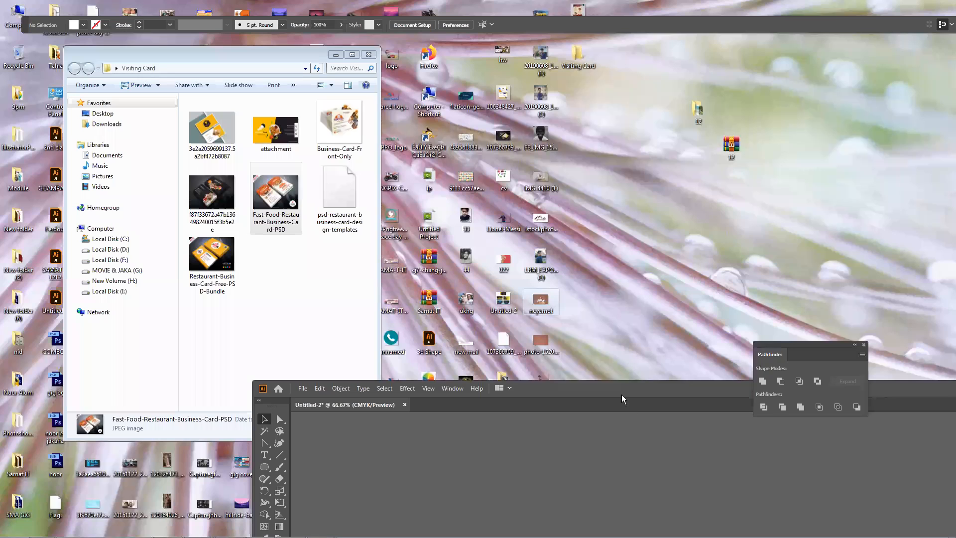
{"action": "double_click", "coordinate": [619, 390]}
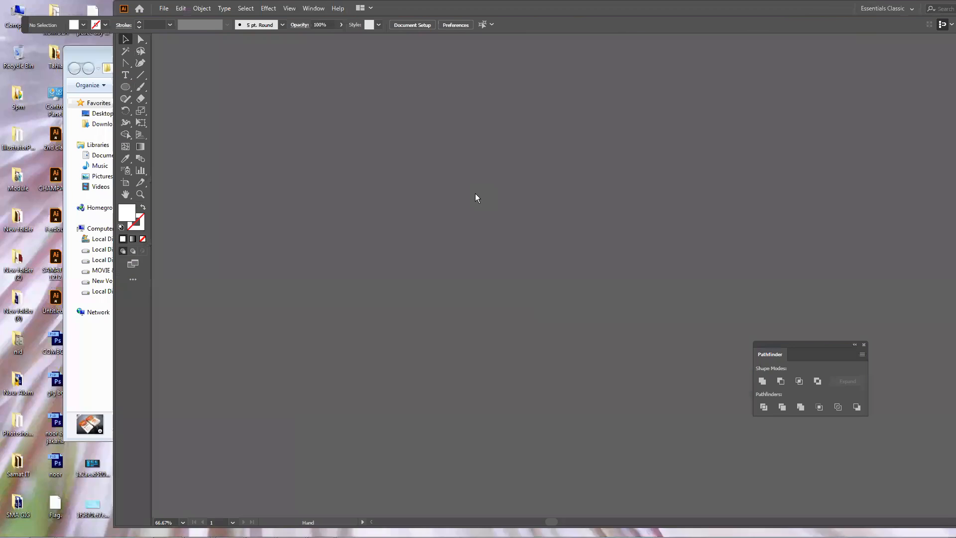
Move the two business card mockups up, clear of the practice artwork, and delete all the practice icons, logos and the footballer image
{"action": "key", "text": "ctrl+0"}
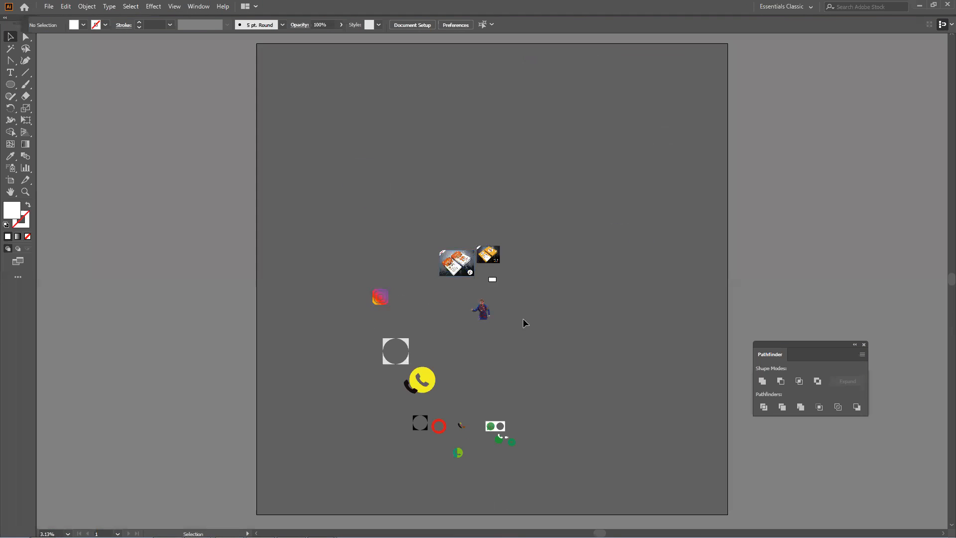
{"action": "left_click", "coordinate": [454, 249]}
{"action": "left_click_drag", "start_coordinate": [454, 249], "coordinate": [500, 154]}
{"action": "left_click_drag", "start_coordinate": [334, 253], "coordinate": [553, 474]}
{"action": "key", "text": "Delete"}
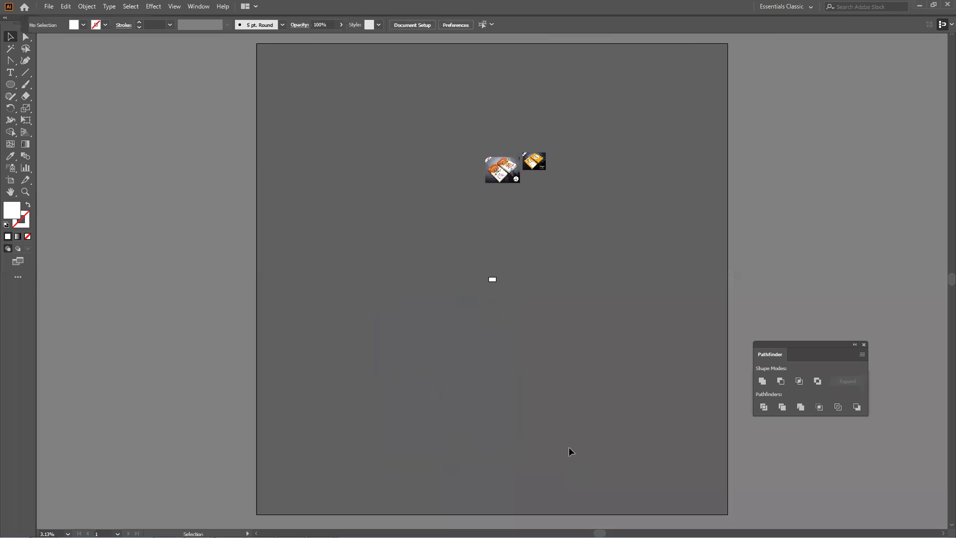
Move the two business card mockups down so they sit just above the small white artboard
{"action": "scroll", "coordinate": [506, 229], "scroll_direction": "up", "scroll_amount": 3}
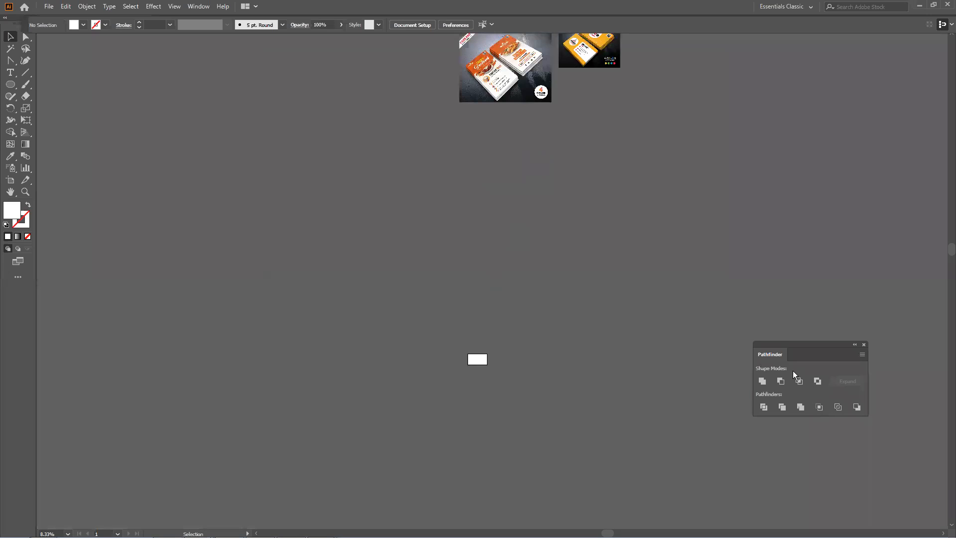
{"action": "left_click_drag", "start_coordinate": [439, 127], "coordinate": [617, 25]}
{"action": "left_click_drag", "start_coordinate": [579, 120], "coordinate": [522, 351]}
{"action": "left_click", "coordinate": [473, 401]}
{"action": "scroll", "coordinate": [408, 346], "scroll_direction": "up", "scroll_amount": 6}
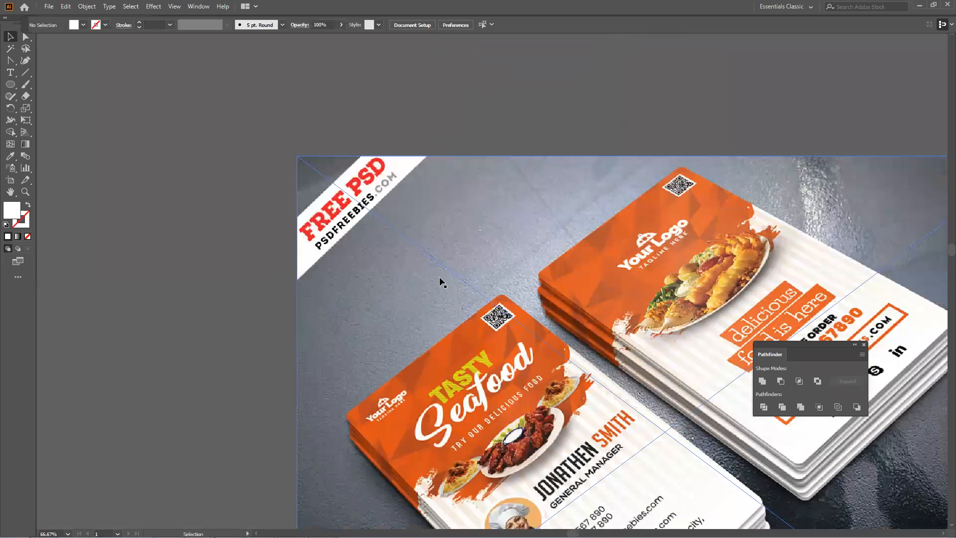
{"action": "left_click_drag", "start_coordinate": [439, 276], "coordinate": [390, 147]}
{"action": "scroll", "coordinate": [473, 339], "scroll_direction": "down", "scroll_amount": 4}
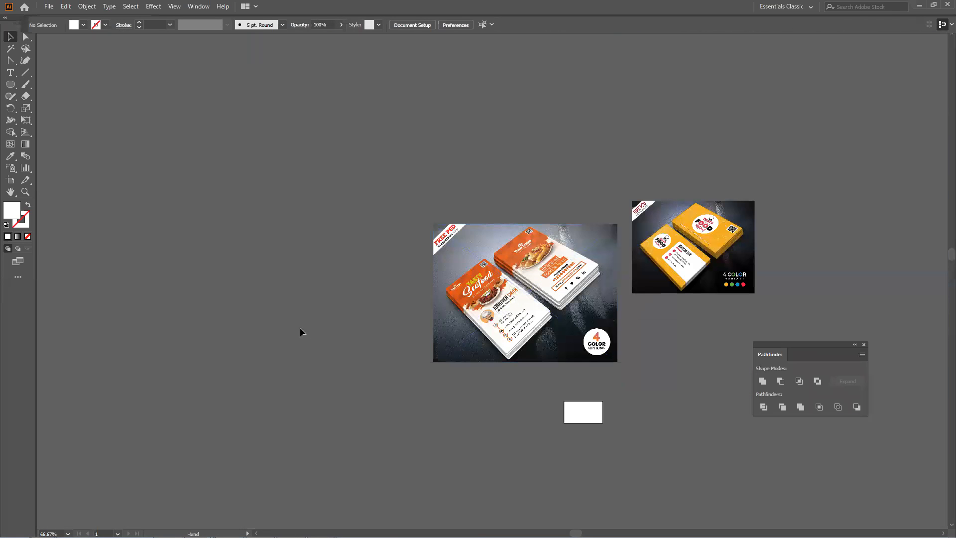
Place the beef menu and the food and beverage menu flyer images from the desktop onto the canvas near the business card mockups
{"action": "left_click", "coordinate": [767, 7]}
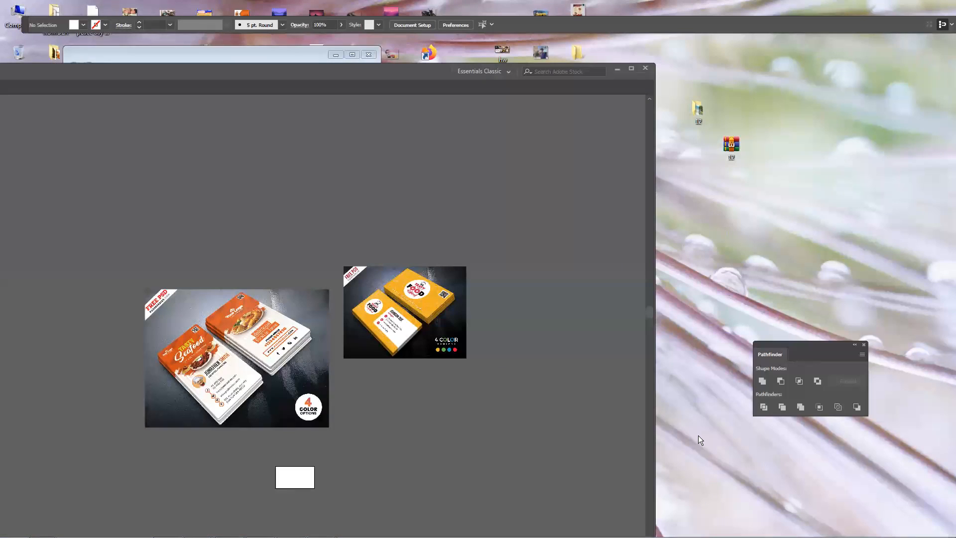
{"action": "left_click", "coordinate": [460, 71]}
{"action": "left_click", "coordinate": [265, 63]}
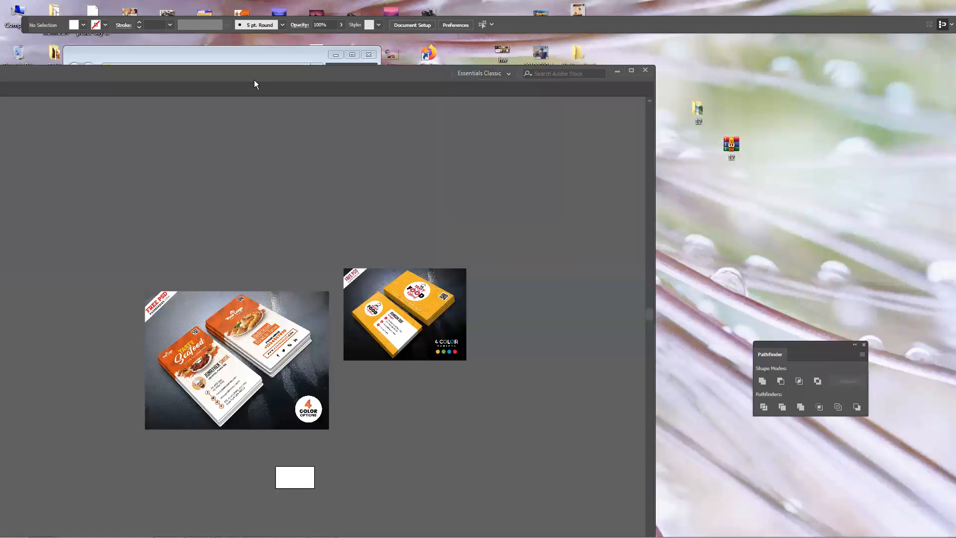
{"action": "left_click_drag", "start_coordinate": [254, 81], "coordinate": [77, 158]}
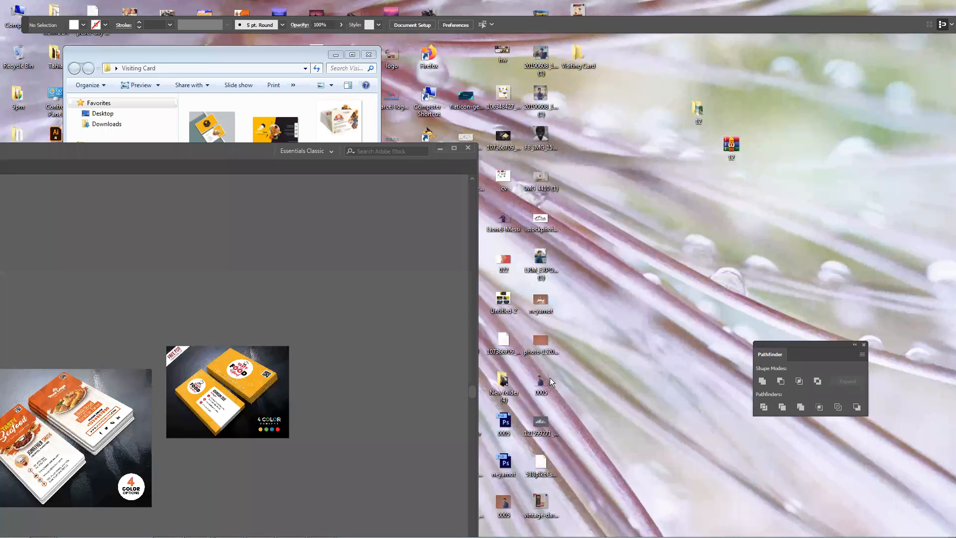
{"action": "left_click_drag", "start_coordinate": [580, 14], "coordinate": [392, 389]}
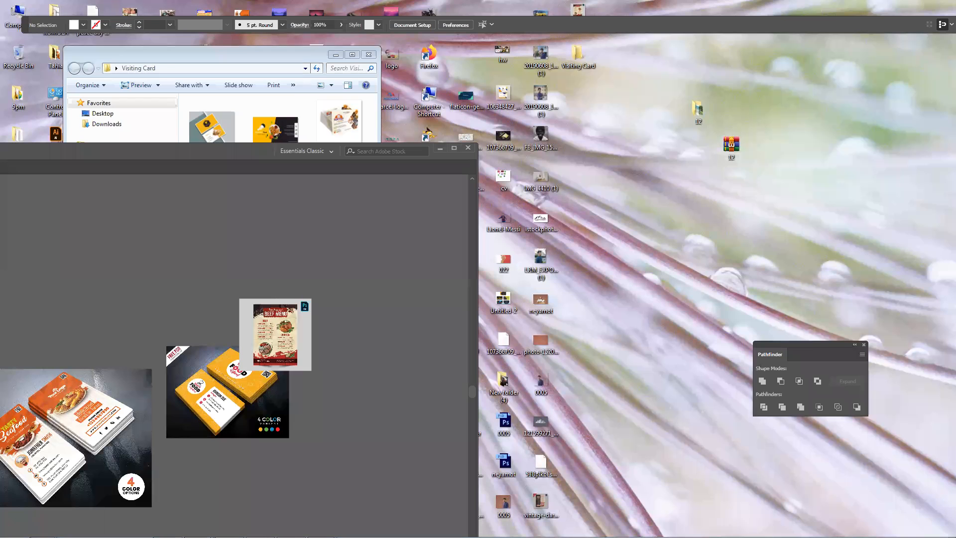
{"action": "left_click_drag", "start_coordinate": [540, 501], "coordinate": [168, 278]}
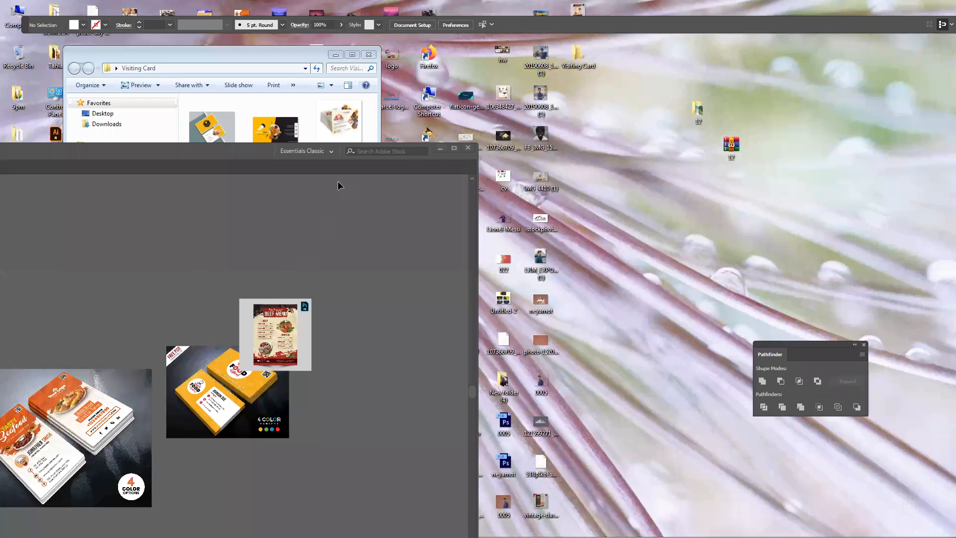
{"action": "double_click", "coordinate": [242, 144]}
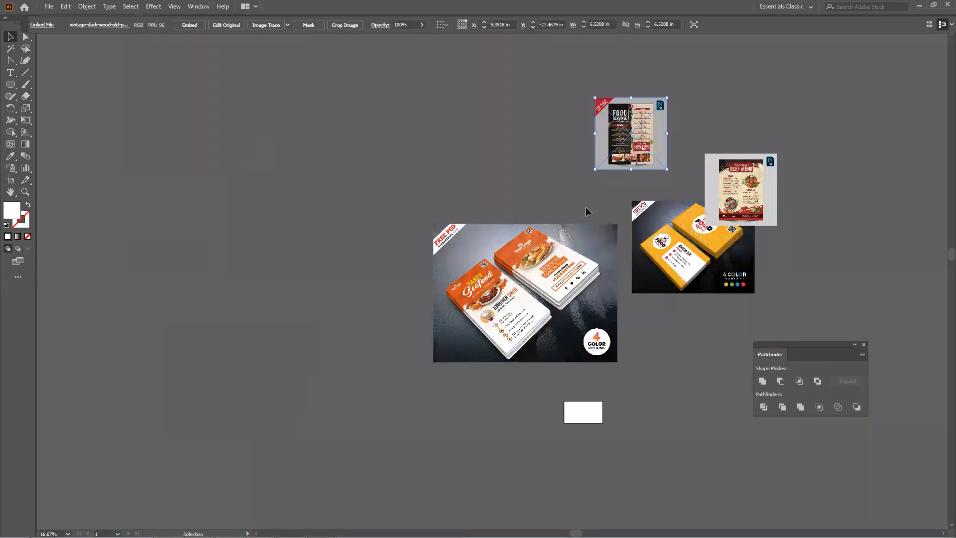
Shift the orange business card mockup aside and place the food and beverage menu flyer in the gap between the two mockups
{"action": "left_click_drag", "start_coordinate": [587, 234], "coordinate": [436, 196]}
{"action": "left_click_drag", "start_coordinate": [618, 150], "coordinate": [549, 268]}
{"action": "scroll", "coordinate": [550, 268], "scroll_direction": "up", "scroll_amount": 2}
{"action": "scroll", "coordinate": [549, 268], "scroll_direction": "up", "scroll_amount": 4}
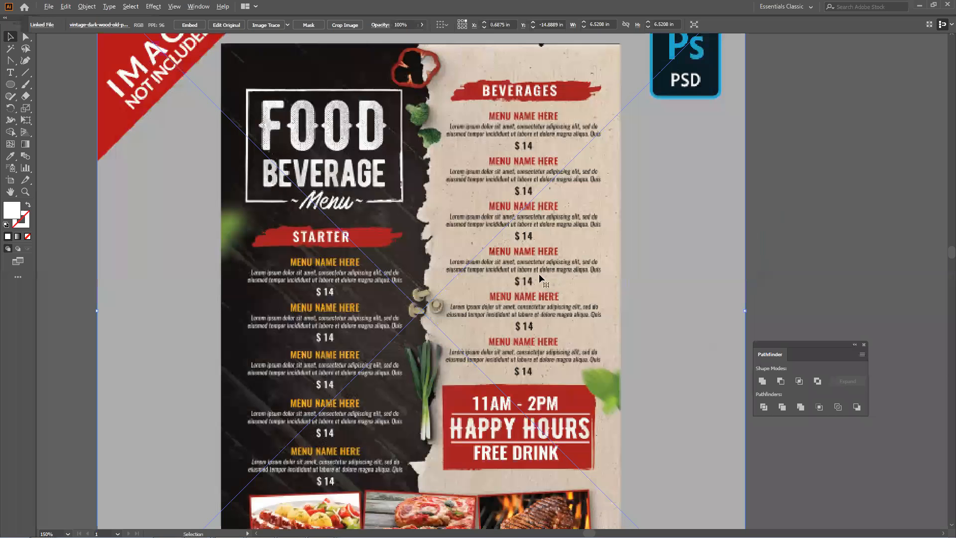
{"action": "scroll", "coordinate": [541, 277], "scroll_direction": "down", "scroll_amount": 1}
{"action": "left_click", "coordinate": [128, 326]}
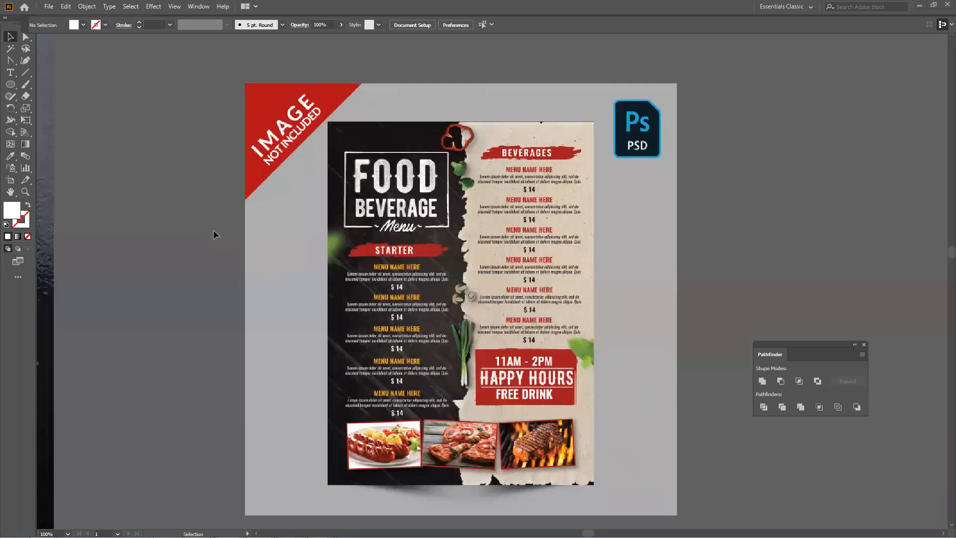
Move the floating Control panel down so it no longer covers the document tab
{"action": "left_click_drag", "start_coordinate": [28, 28], "coordinate": [139, 59]}
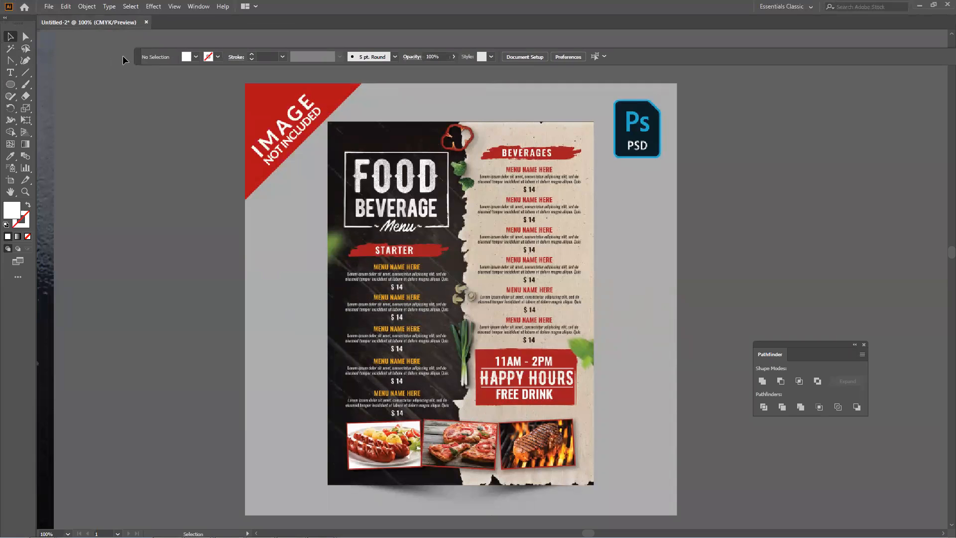
Dock the floating Control panel back above the document tab
{"action": "left_click_drag", "start_coordinate": [138, 55], "coordinate": [37, 18]}
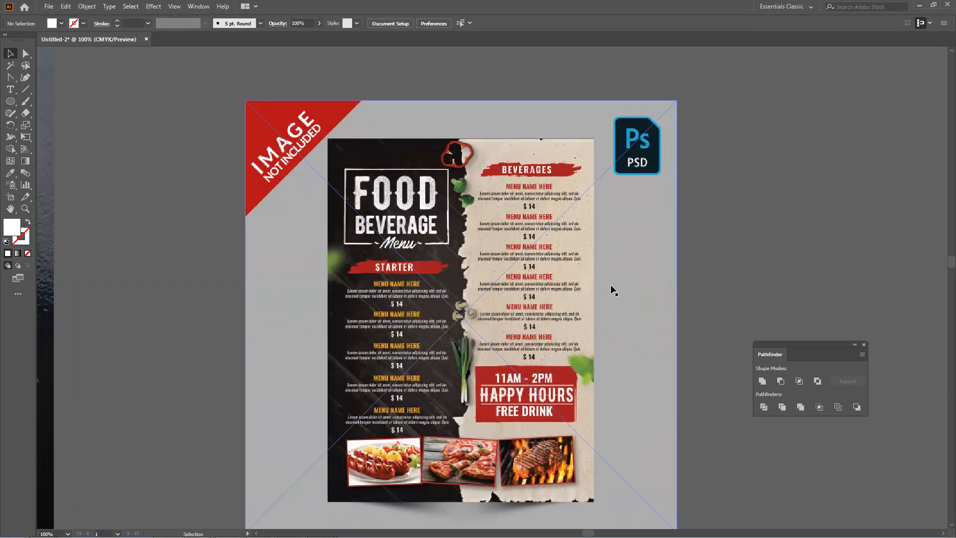
Move the beef menu flyer off the orange business card mockup to the spot beside the food and beverage menu, above the artboard
{"action": "scroll", "coordinate": [611, 286], "scroll_direction": "down", "scroll_amount": 3}
{"action": "left_click_drag", "start_coordinate": [630, 274], "coordinate": [268, 320]}
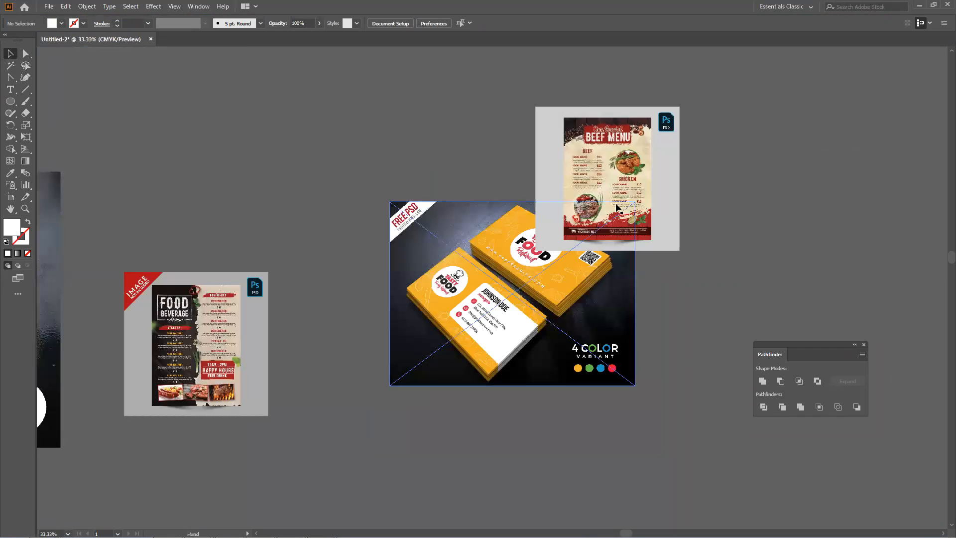
{"action": "left_click_drag", "start_coordinate": [623, 186], "coordinate": [353, 432]}
{"action": "left_click_drag", "start_coordinate": [357, 429], "coordinate": [555, 244]}
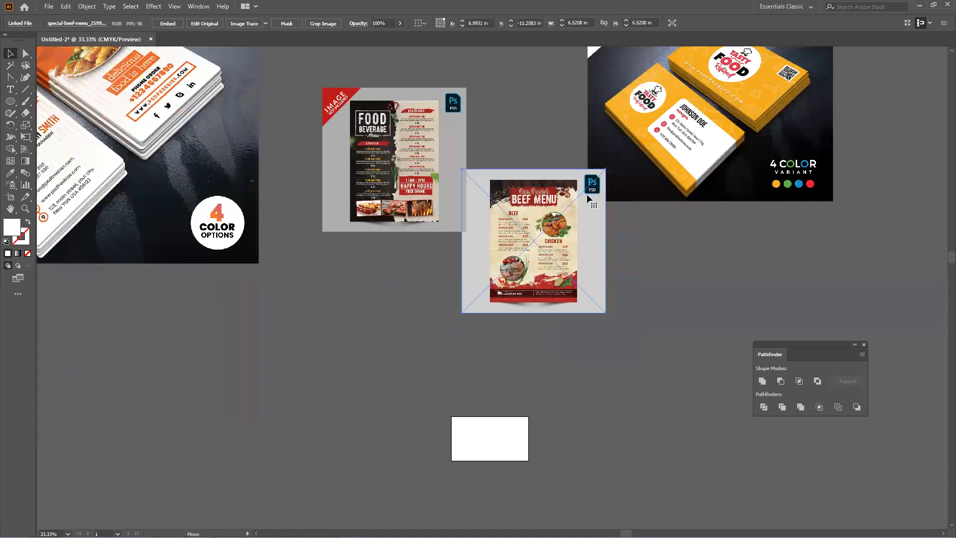
{"action": "scroll", "coordinate": [590, 193], "scroll_direction": "up", "scroll_amount": 2}
{"action": "scroll", "coordinate": [592, 195], "scroll_direction": "up", "scroll_amount": 1}
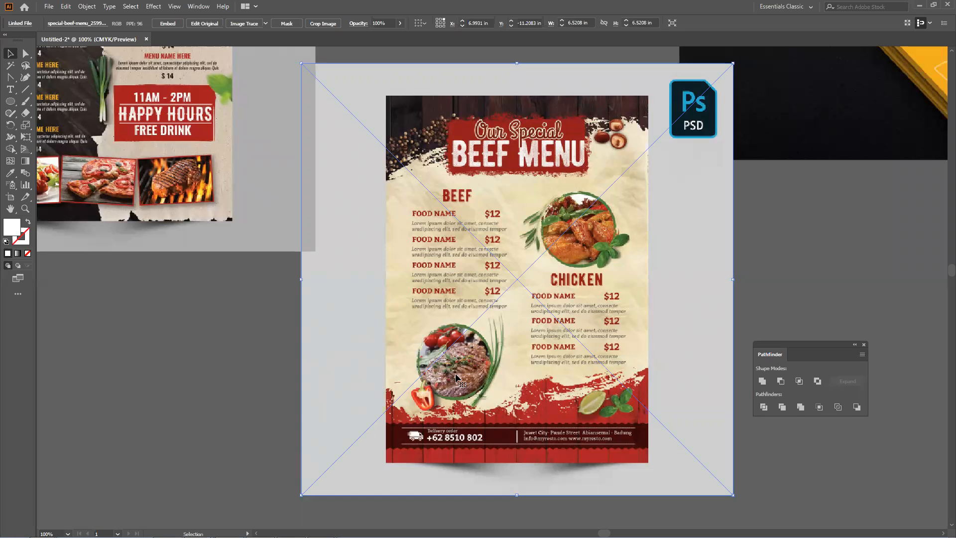
{"action": "scroll", "coordinate": [455, 377], "scroll_direction": "down", "scroll_amount": 4}
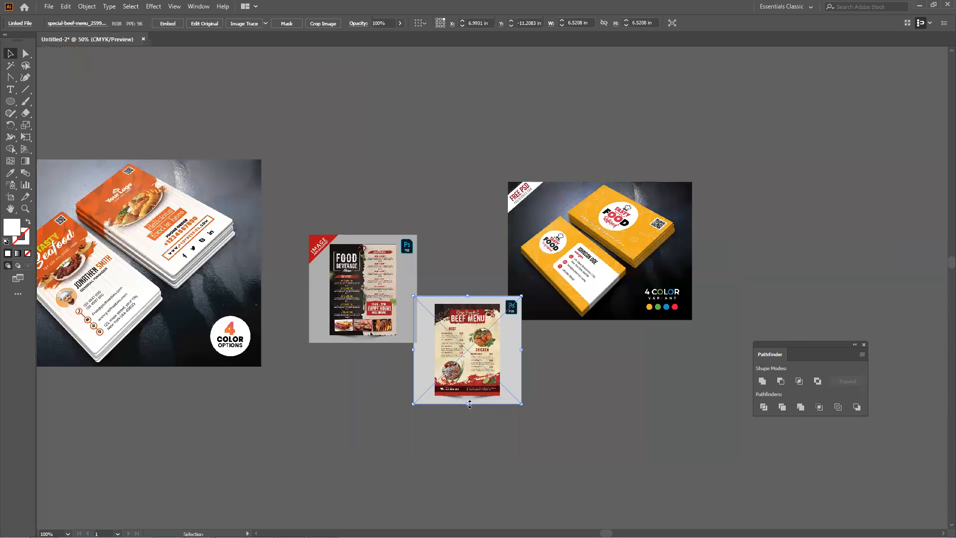
{"action": "scroll", "coordinate": [481, 294], "scroll_direction": "down", "scroll_amount": 4}
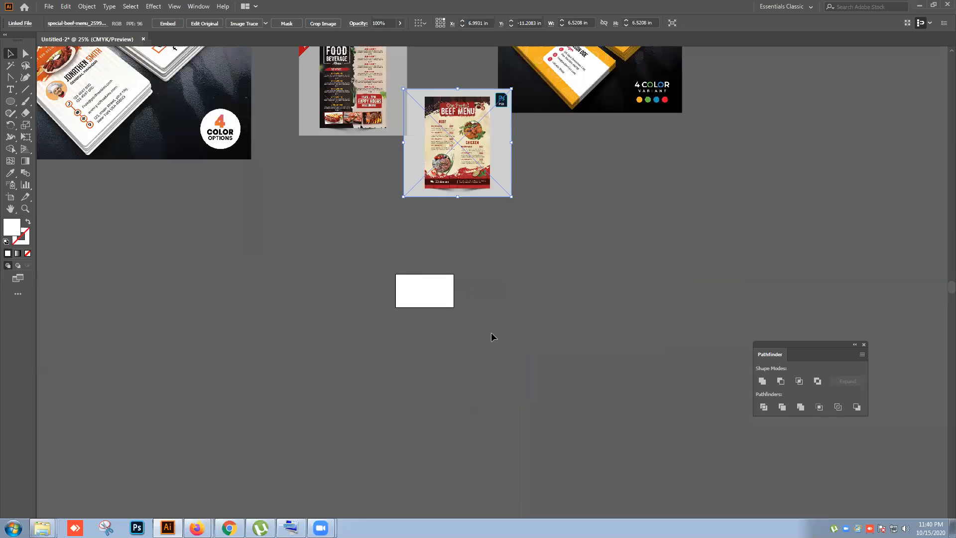
{"action": "scroll", "coordinate": [491, 332], "scroll_direction": "up", "scroll_amount": 1}
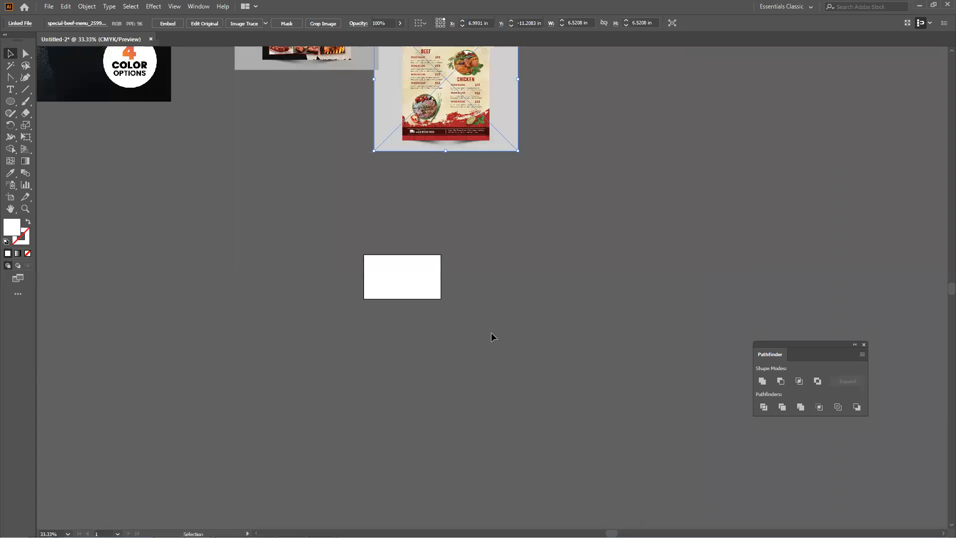
{"action": "left_click", "coordinate": [710, 482]}
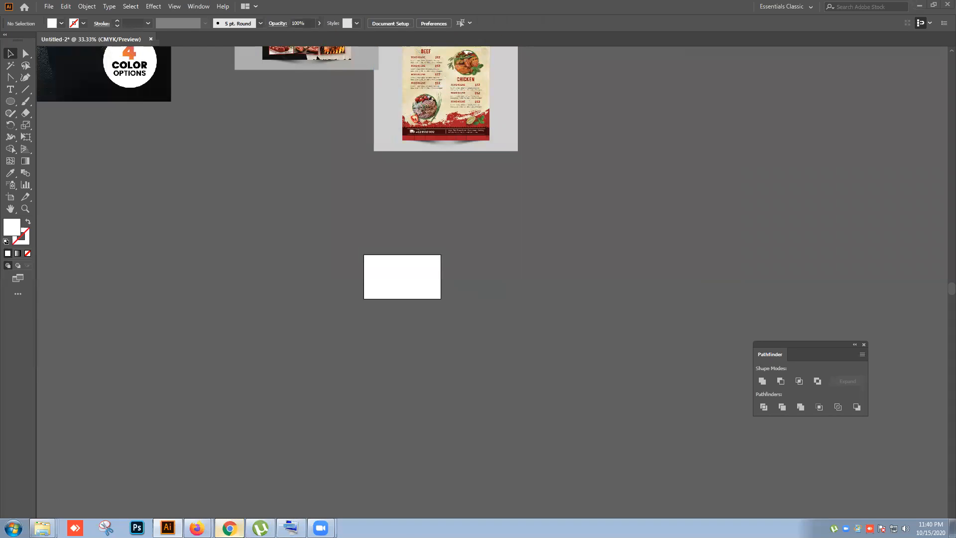
Switch to Chrome and look through the brush png image search results
{"action": "left_click", "coordinate": [229, 527]}
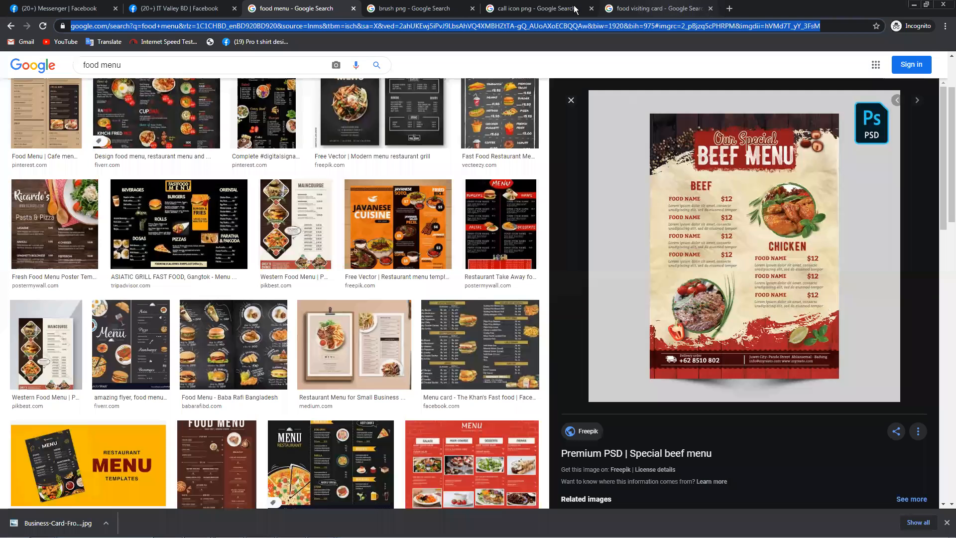
{"action": "left_click", "coordinate": [384, 9]}
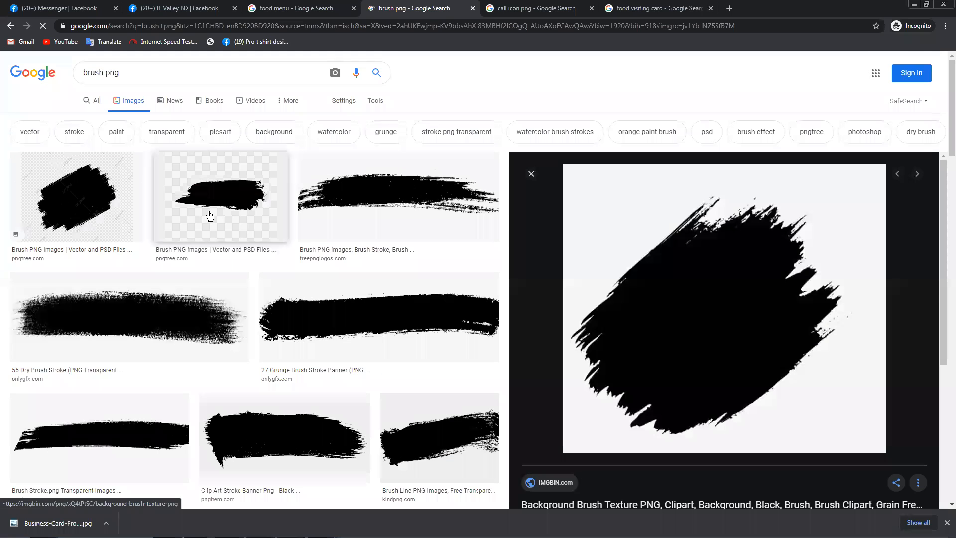
{"action": "triple_click", "coordinate": [159, 75]}
{"action": "left_click", "coordinate": [700, 113]}
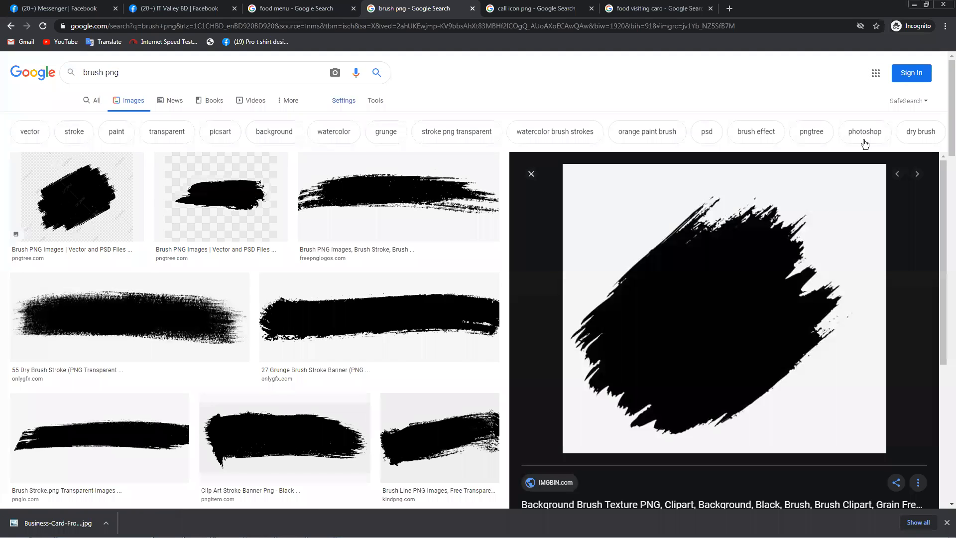
{"action": "scroll", "coordinate": [886, 240], "scroll_direction": "down", "scroll_amount": 6}
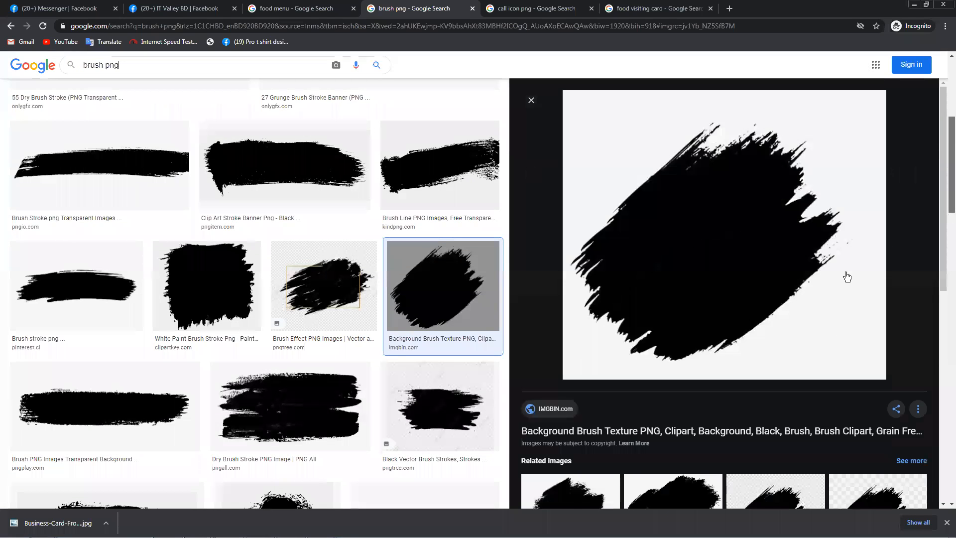
{"action": "scroll", "coordinate": [847, 277], "scroll_direction": "down", "scroll_amount": 2}
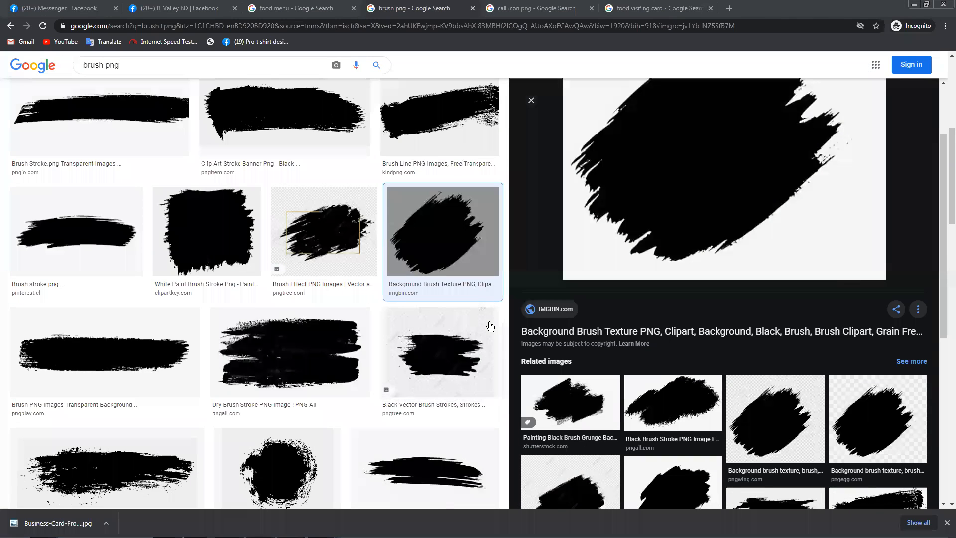
{"action": "scroll", "coordinate": [947, 217], "scroll_direction": "up", "scroll_amount": 6}
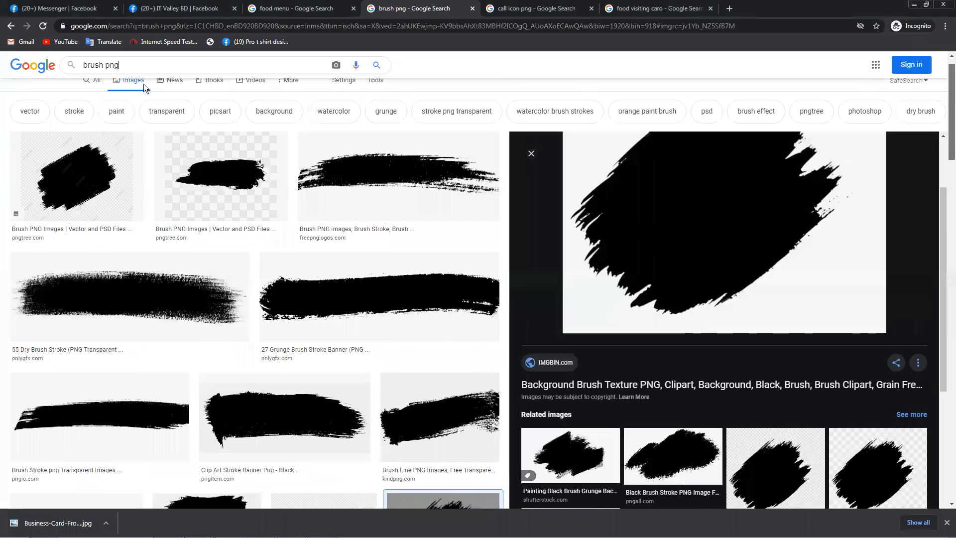
Search images for "harpic brush png", preview the red toilet brush and return to the brush png results
{"action": "left_click", "coordinate": [79, 73]}
{"action": "type", "text": "harp"}
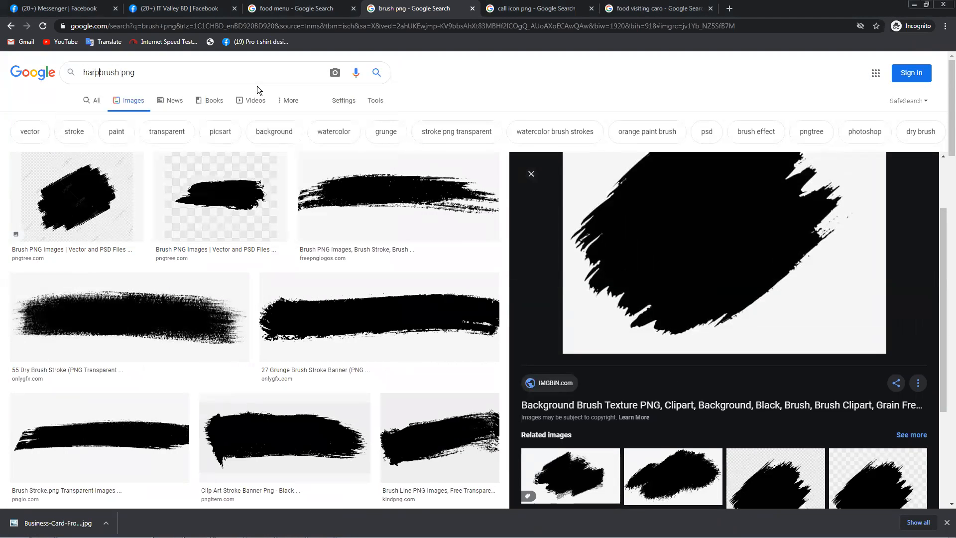
{"action": "type", "text": "ic"}
{"action": "key", "text": "Return"}
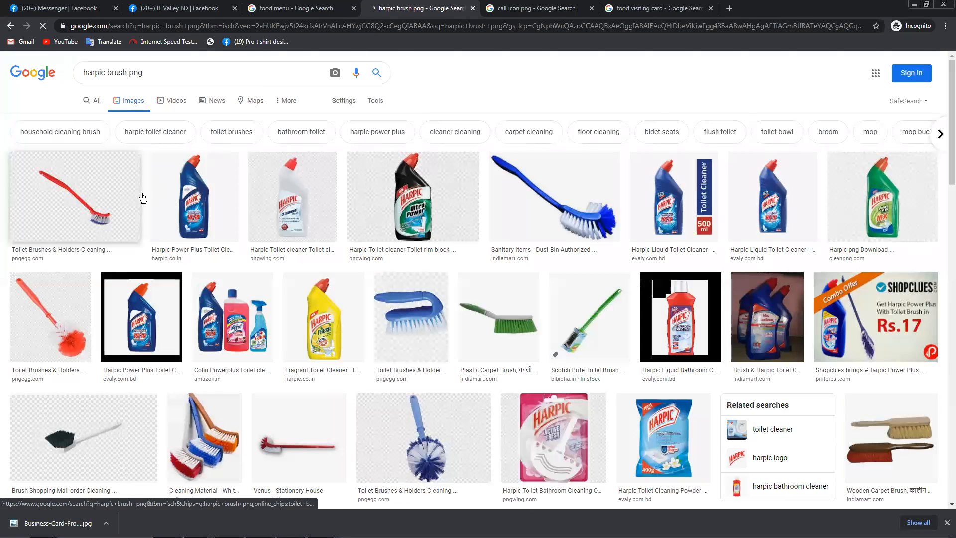
{"action": "left_click", "coordinate": [137, 196]}
{"action": "scroll", "coordinate": [492, 211], "scroll_direction": "up", "scroll_amount": 1}
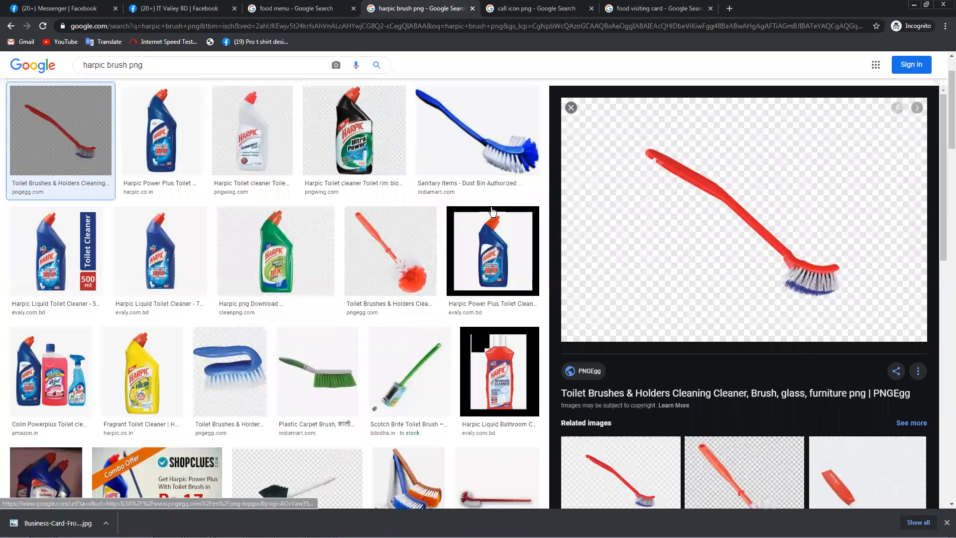
{"action": "left_click", "coordinate": [11, 30]}
{"action": "left_click", "coordinate": [11, 30]}
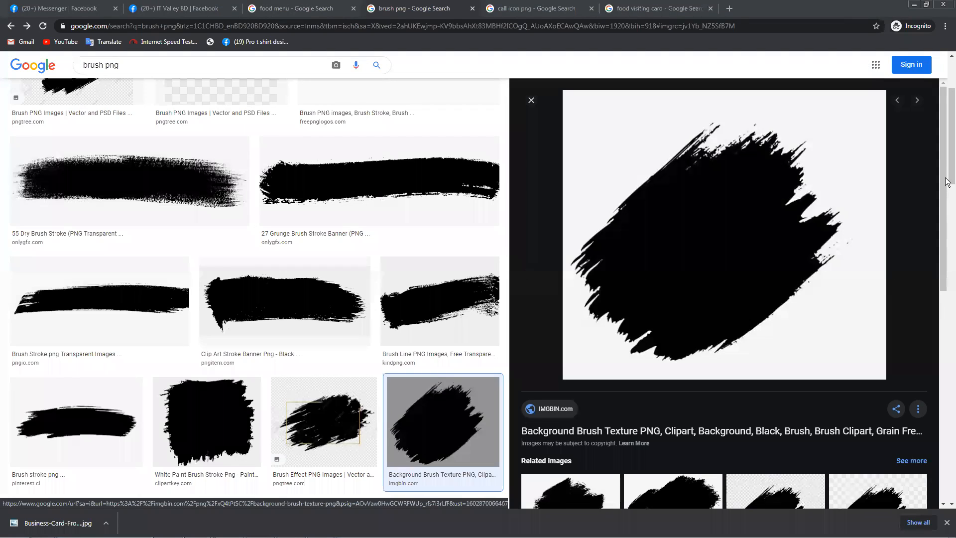
Find the orange-red circle brush stroke among the brush png results and copy its enlarged image
{"action": "scroll", "coordinate": [947, 259], "scroll_direction": "down", "scroll_amount": 5}
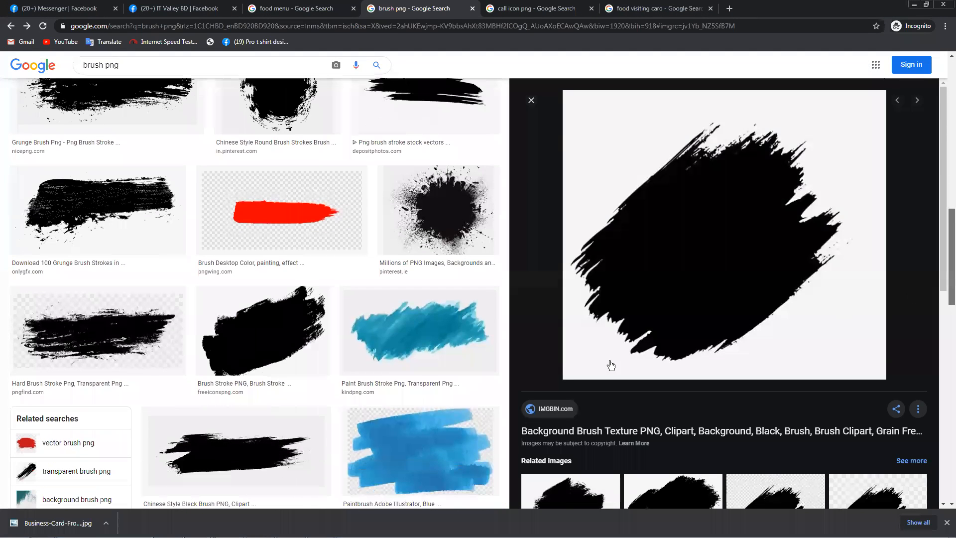
{"action": "scroll", "coordinate": [538, 394], "scroll_direction": "down", "scroll_amount": 2}
{"action": "scroll", "coordinate": [572, 229], "scroll_direction": "down", "scroll_amount": 1}
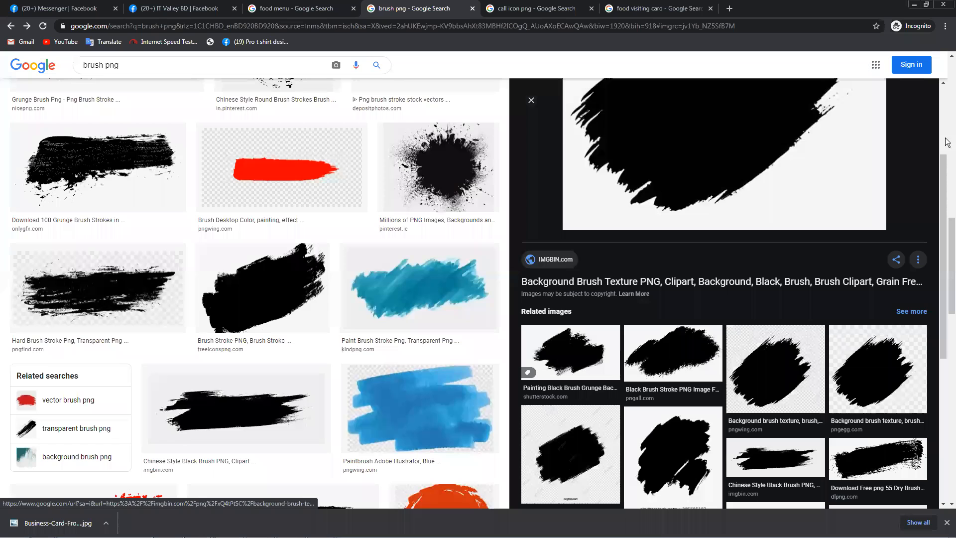
{"action": "left_click_drag", "start_coordinate": [941, 194], "coordinate": [930, 270]}
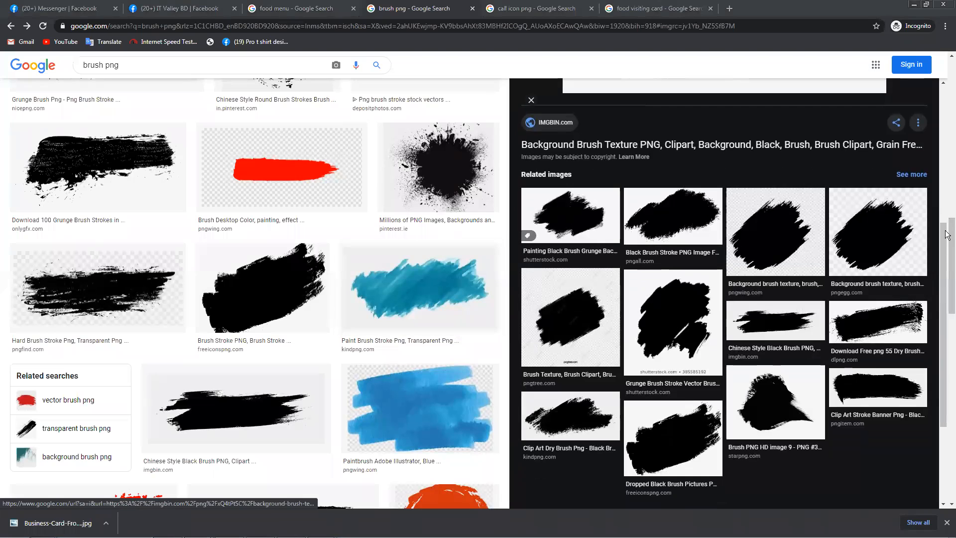
{"action": "scroll", "coordinate": [947, 269], "scroll_direction": "down", "scroll_amount": 3}
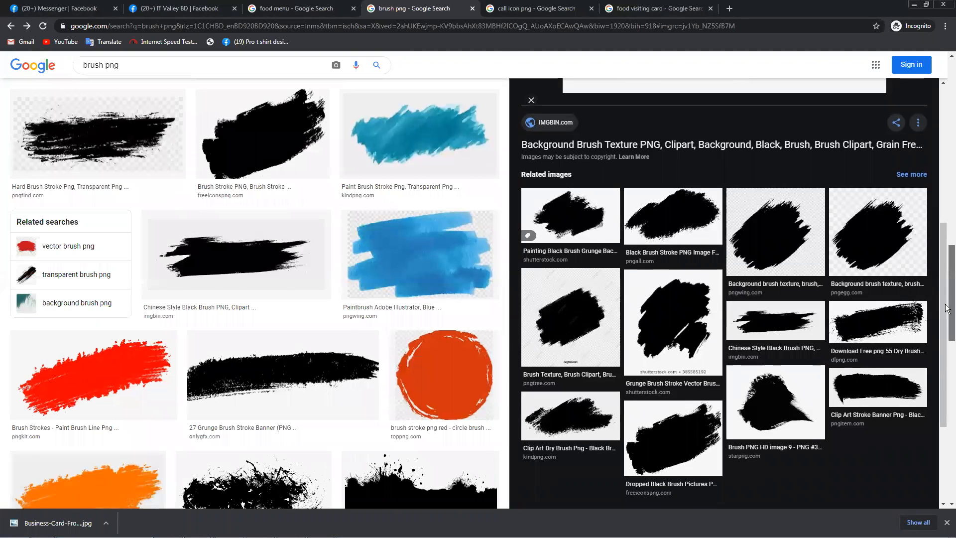
{"action": "scroll", "coordinate": [947, 309], "scroll_direction": "down", "scroll_amount": 3}
{"action": "left_click", "coordinate": [449, 240]}
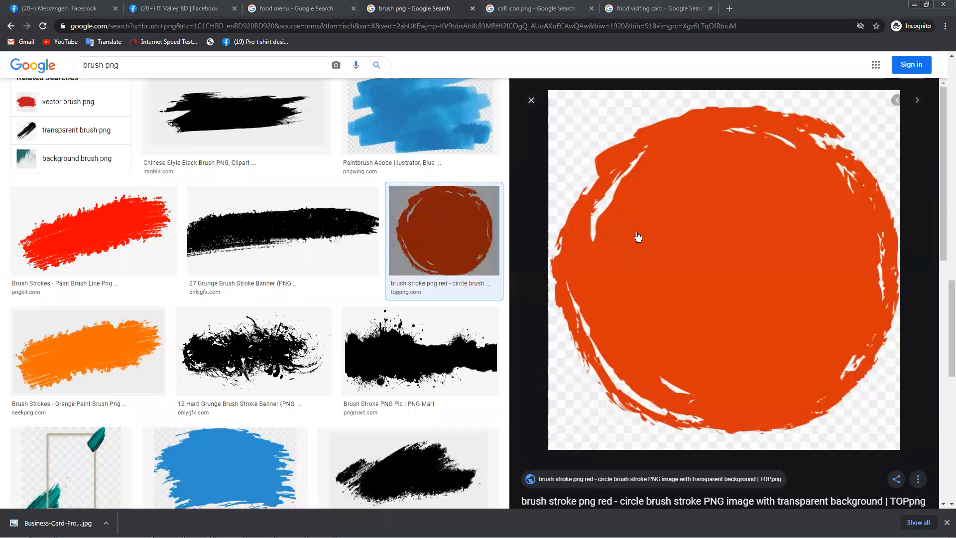
{"action": "right_click", "coordinate": [745, 245]}
{"action": "left_click", "coordinate": [769, 348]}
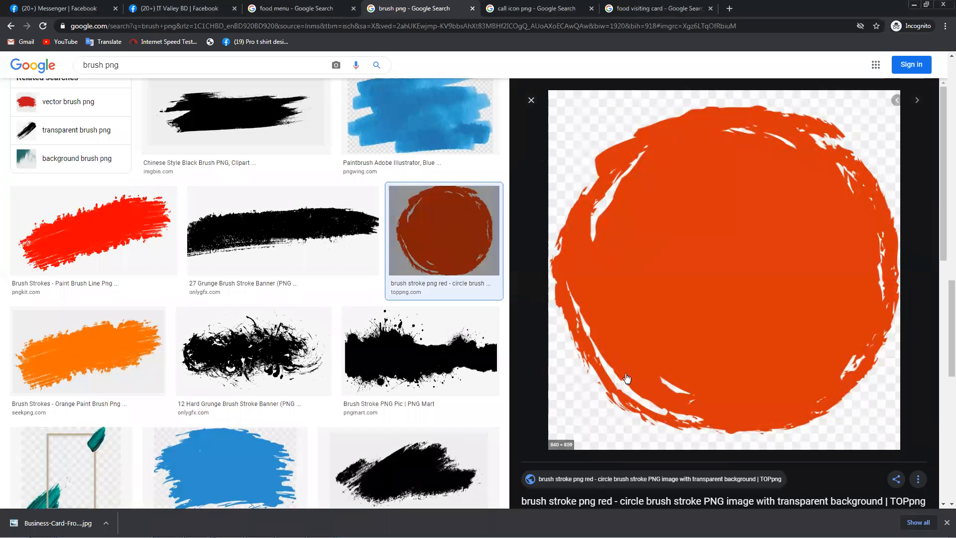
Switch to Illustrator, paste the circle brush stroke image and place it on the empty canvas to the left of the artboard
{"action": "left_click", "coordinate": [167, 526]}
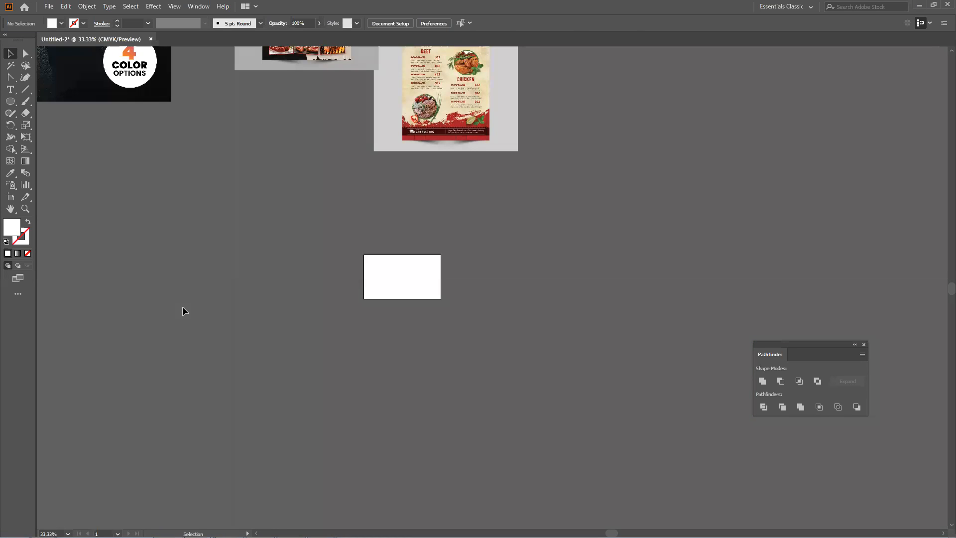
{"action": "key", "text": "ctrl+v"}
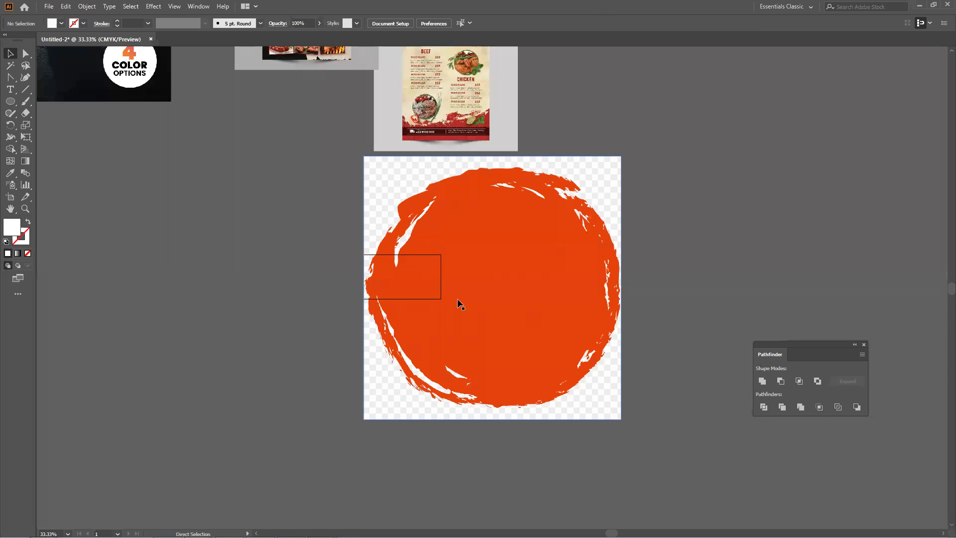
{"action": "left_click_drag", "start_coordinate": [437, 307], "coordinate": [224, 354]}
{"action": "left_click_drag", "start_coordinate": [286, 344], "coordinate": [333, 304]}
{"action": "key", "text": "space"}
{"action": "mouse_move", "coordinate": [350, 265]}
{"action": "left_mouse_down"}
{"action": "mouse_move", "coordinate": [350, 253]}
{"action": "mouse_move", "coordinate": [337, 276]}
{"action": "left_mouse_up"}
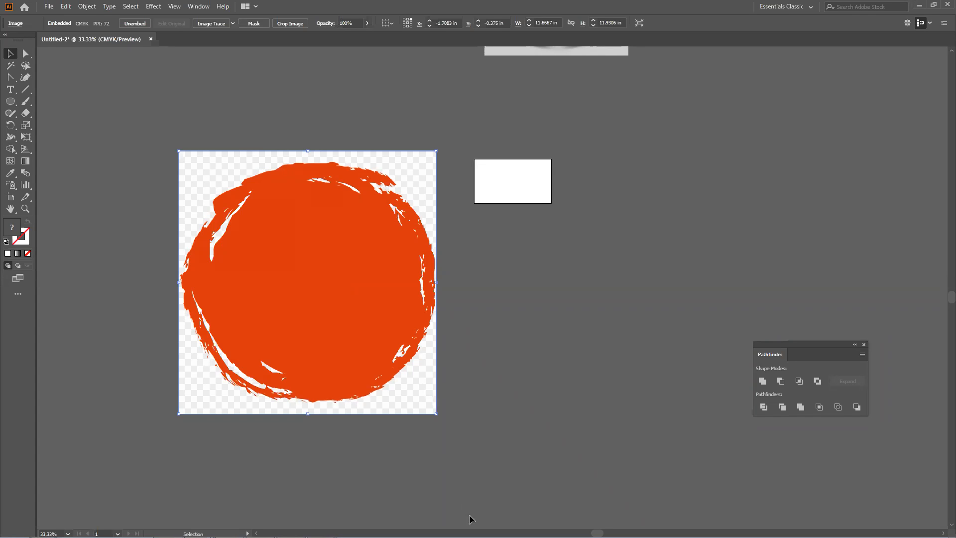
{"action": "mouse_move", "coordinate": [928, 521]}
{"action": "mouse_move", "coordinate": [330, 327]}
{"action": "left_mouse_down"}
{"action": "mouse_move", "coordinate": [273, 362]}
{"action": "mouse_move", "coordinate": [321, 336]}
{"action": "left_mouse_up"}
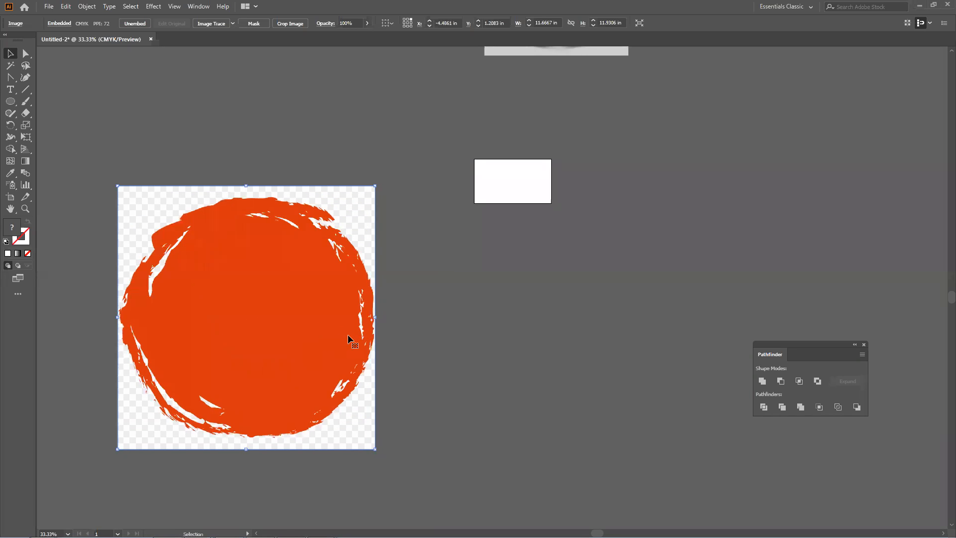
{"action": "left_click_drag", "start_coordinate": [262, 324], "coordinate": [256, 284]}
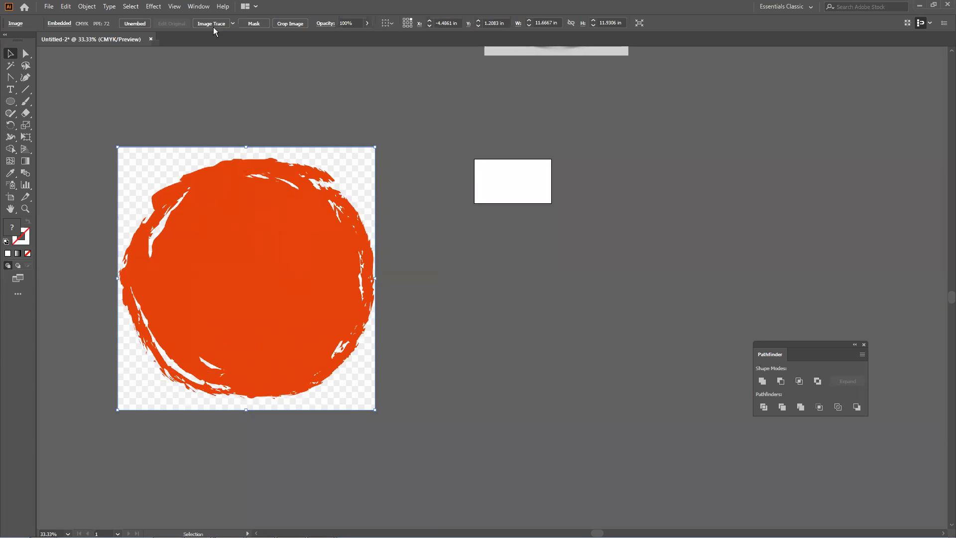
Trace the circle brush image with the 16 Colors preset, then expand and ungroup the result
{"action": "left_click", "coordinate": [233, 24]}
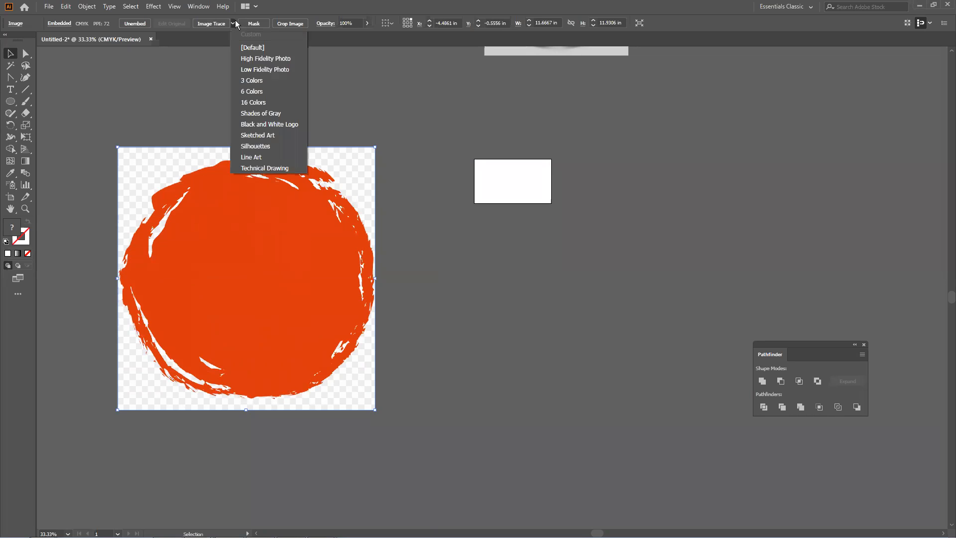
{"action": "left_click", "coordinate": [252, 103]}
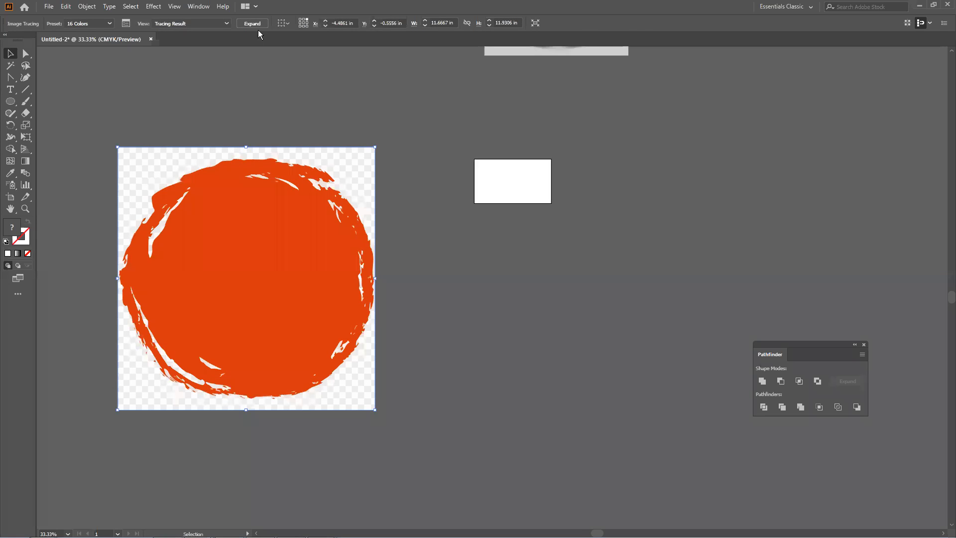
{"action": "left_click", "coordinate": [257, 27]}
{"action": "right_click", "coordinate": [251, 214]}
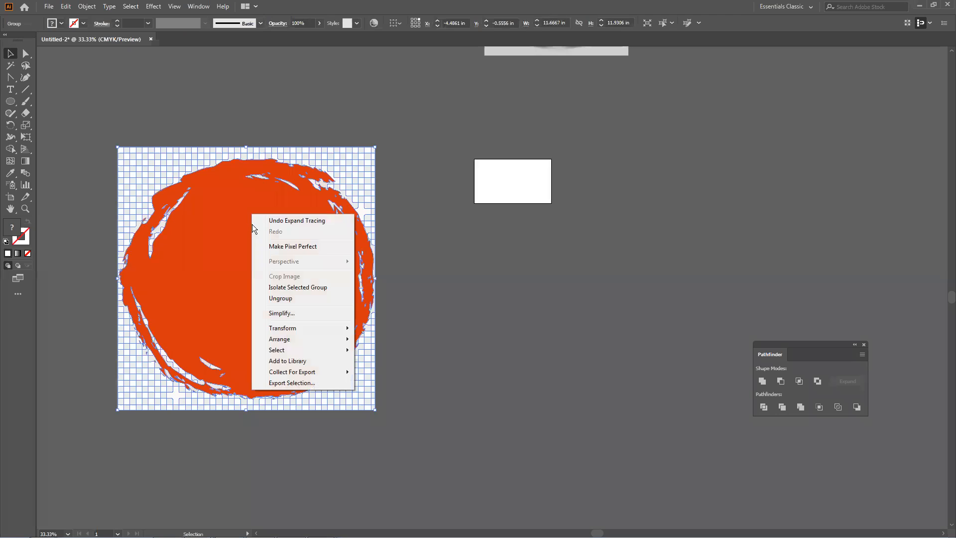
{"action": "left_click", "coordinate": [280, 298]}
Pull the orange circle out of the traced artwork and delete the leftover checkered background pieces
{"action": "left_click", "coordinate": [447, 291]}
{"action": "scroll", "coordinate": [295, 325], "scroll_direction": "up", "scroll_amount": 1}
{"action": "left_click_drag", "start_coordinate": [293, 325], "coordinate": [598, 323]}
{"action": "left_click", "coordinate": [474, 375]}
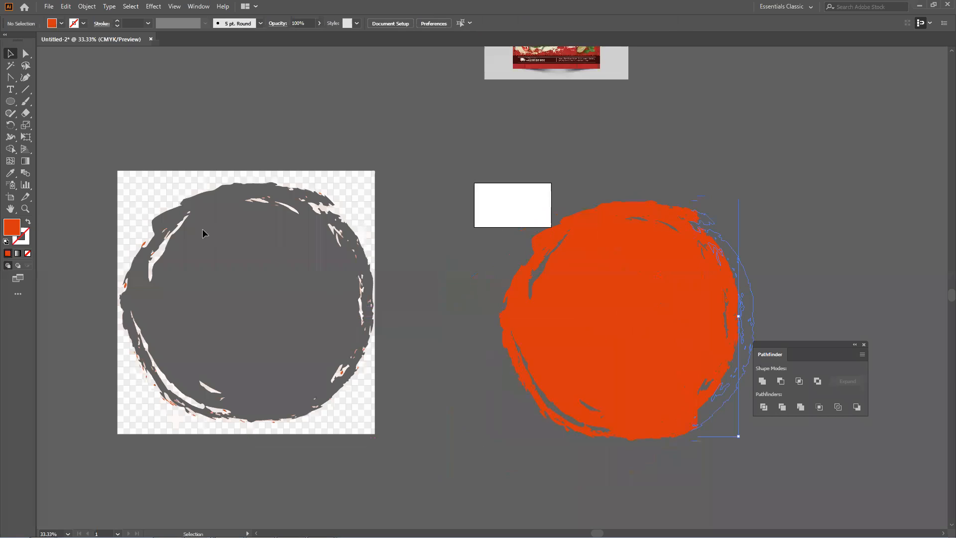
{"action": "left_click_drag", "start_coordinate": [79, 148], "coordinate": [416, 462]}
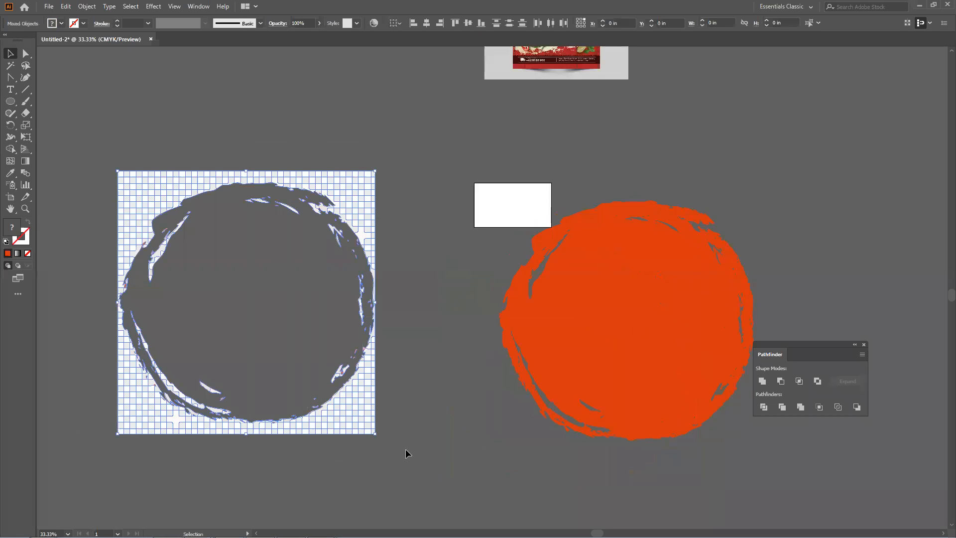
{"action": "key", "text": "Delete"}
Move the orange brush circle off the artboard to the empty canvas at its lower left
{"action": "left_click_drag", "start_coordinate": [659, 290], "coordinate": [254, 330]}
{"action": "left_click", "coordinate": [409, 313]}
{"action": "scroll", "coordinate": [409, 316], "scroll_direction": "up", "scroll_amount": 5}
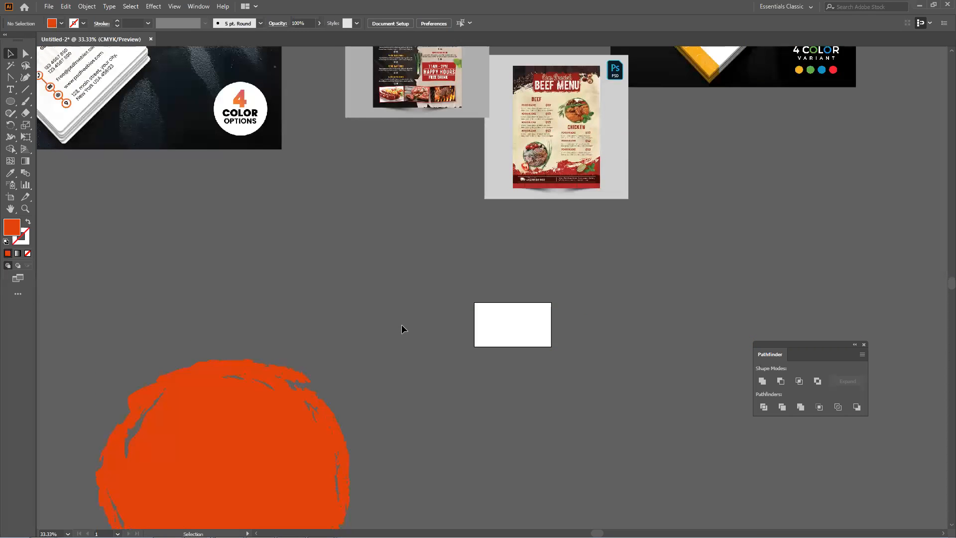
Bring the portrait photo from the desktop into the document and position it over the artboard, with the orange circle beside it
{"action": "scroll", "coordinate": [350, 381], "scroll_direction": "down", "scroll_amount": 1}
{"action": "scroll", "coordinate": [351, 381], "scroll_direction": "down", "scroll_amount": 1}
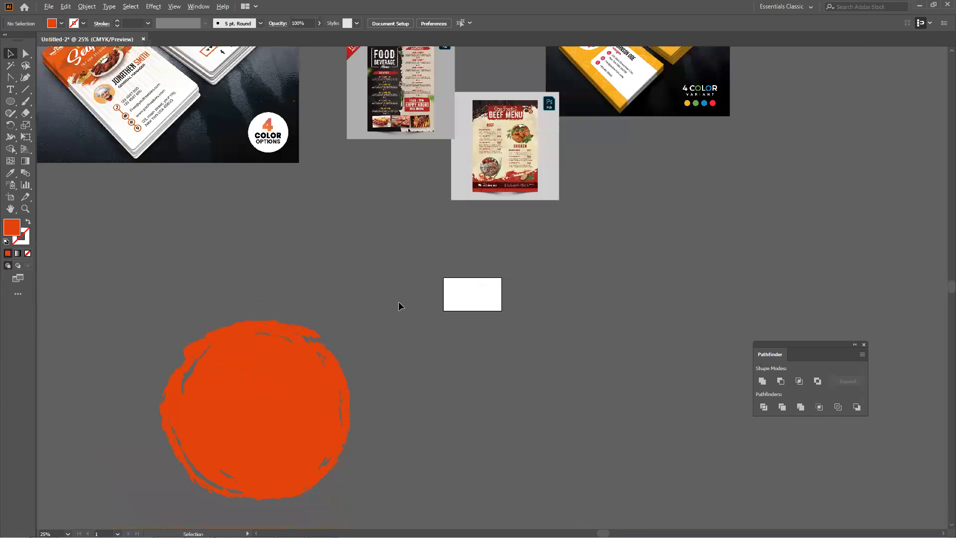
{"action": "double_click", "coordinate": [569, 6]}
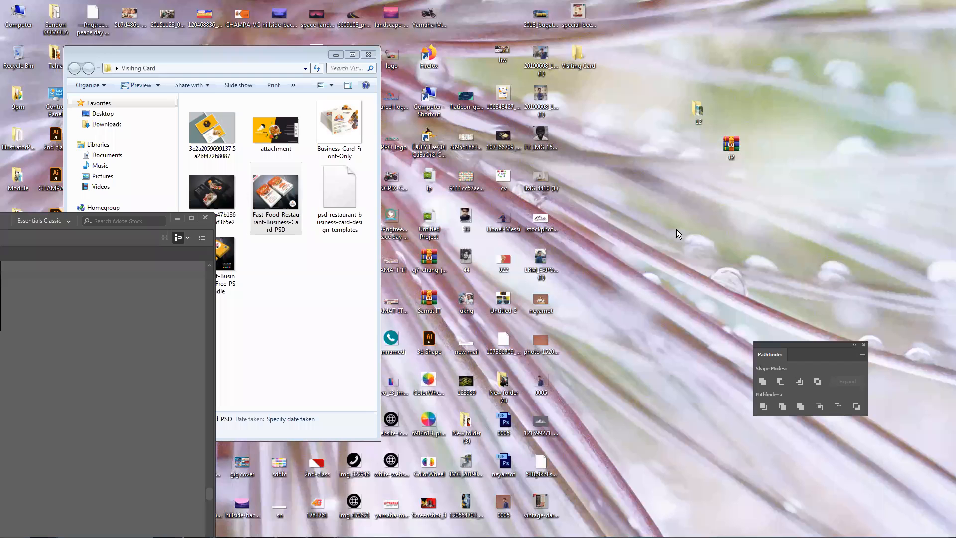
{"action": "left_click_drag", "start_coordinate": [541, 258], "coordinate": [62, 459]}
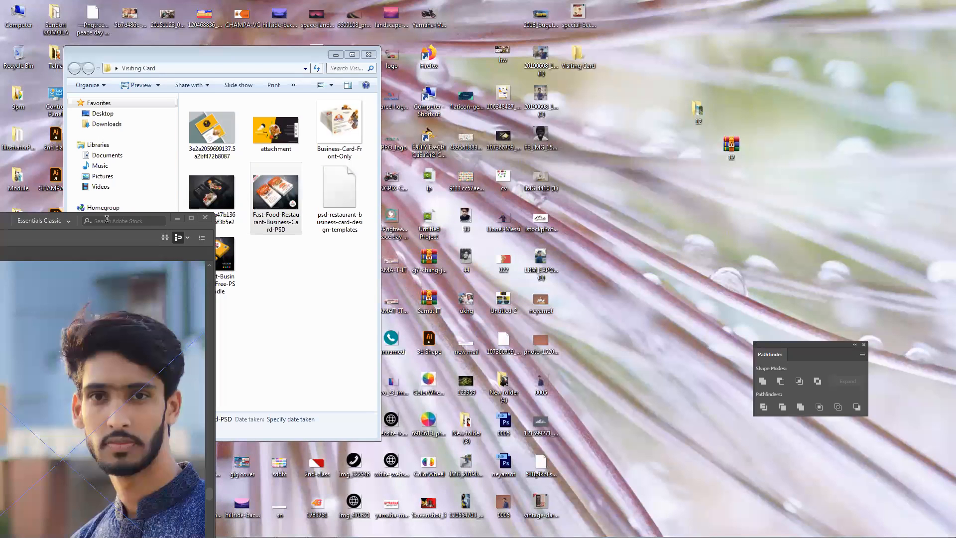
{"action": "double_click", "coordinate": [9, 222]}
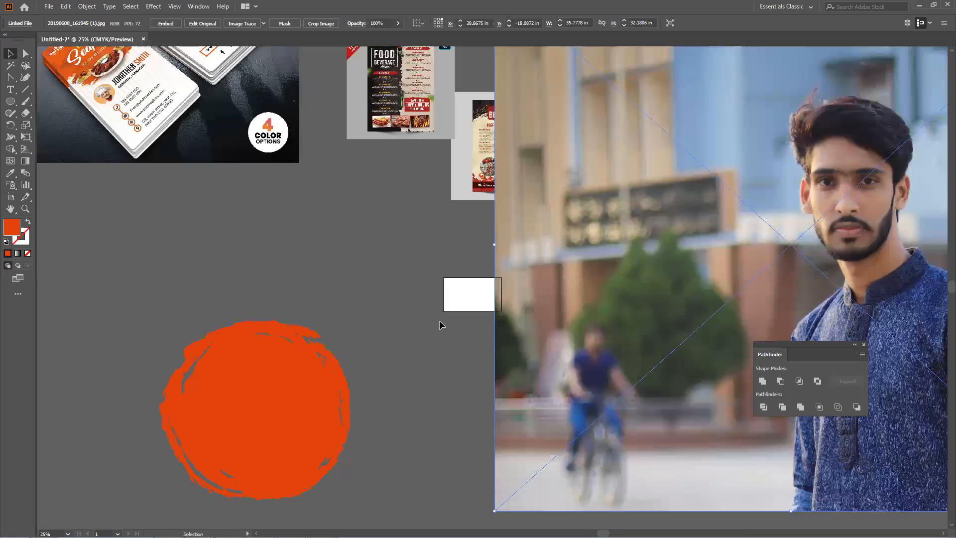
{"action": "scroll", "coordinate": [518, 326], "scroll_direction": "down", "scroll_amount": 2}
{"action": "left_click_drag", "start_coordinate": [557, 310], "coordinate": [538, 416]}
{"action": "left_click_drag", "start_coordinate": [360, 376], "coordinate": [193, 397]}
{"action": "left_click_drag", "start_coordinate": [481, 400], "coordinate": [333, 377]}
Place the orange brush circle over the face in the portrait photo, bring it to front and enlarge it to about 22 in wide
{"action": "left_click_drag", "start_coordinate": [215, 391], "coordinate": [452, 342]}
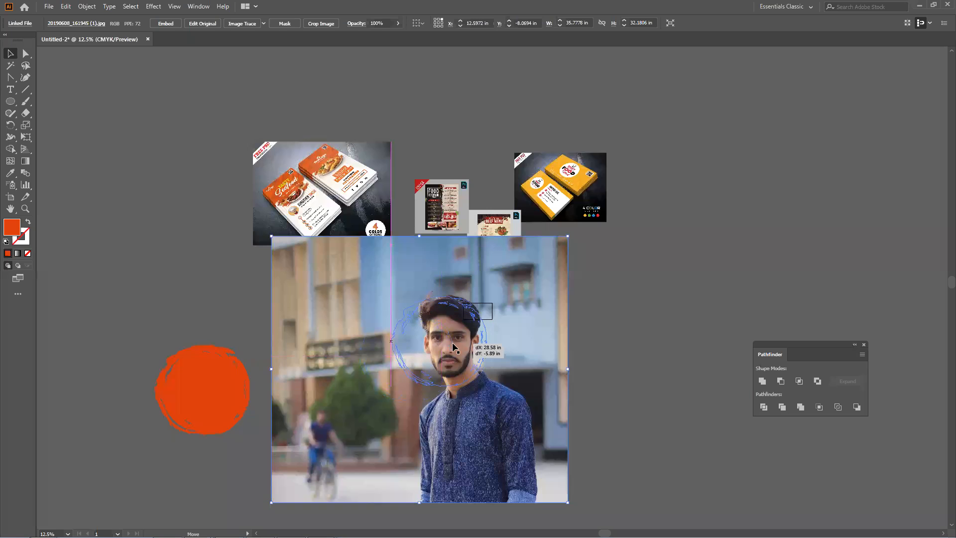
{"action": "right_click", "coordinate": [454, 343]}
{"action": "mouse_move", "coordinate": [483, 458]}
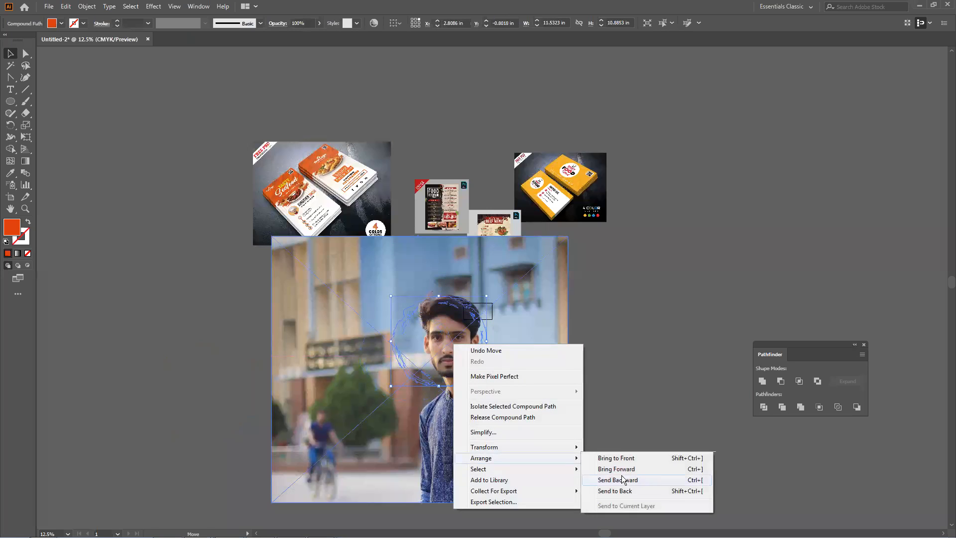
{"action": "left_click", "coordinate": [642, 457]}
{"action": "left_click_drag", "start_coordinate": [487, 385], "coordinate": [604, 438]}
{"action": "left_click", "coordinate": [604, 438]}
{"action": "mouse_move", "coordinate": [459, 405]}
{"action": "left_mouse_down"}
{"action": "mouse_move", "coordinate": [460, 422]}
{"action": "mouse_move", "coordinate": [459, 404]}
{"action": "left_mouse_up"}
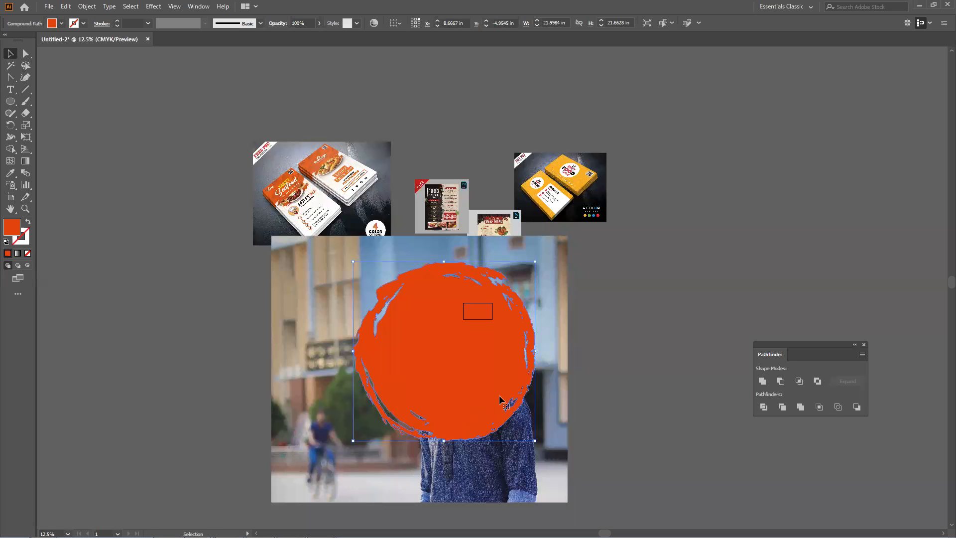
Make a clipping mask from the orange circle and the portrait photo, and move the clipped portrait to the empty canvas left of the artboard
{"action": "left_click_drag", "start_coordinate": [633, 393], "coordinate": [396, 333]}
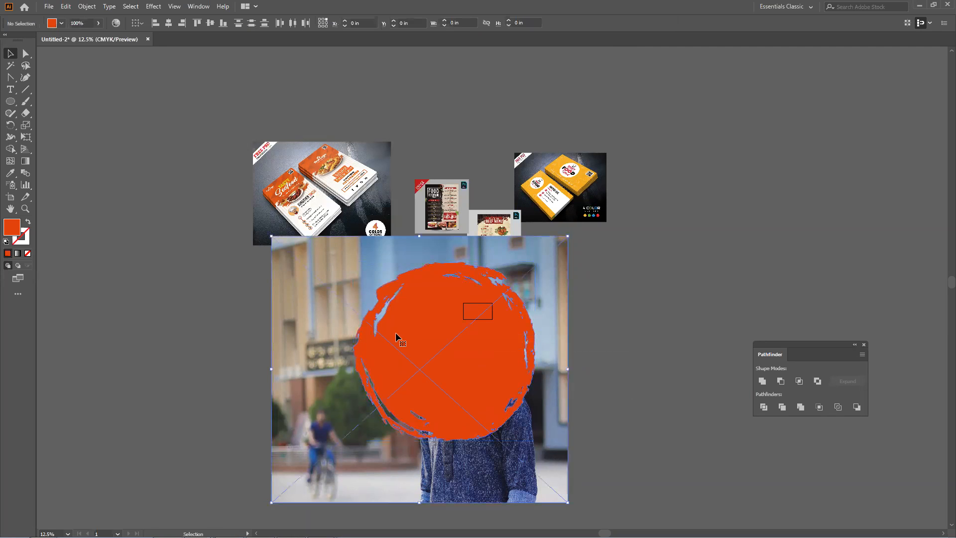
{"action": "right_click", "coordinate": [454, 352]}
{"action": "left_click", "coordinate": [495, 440]}
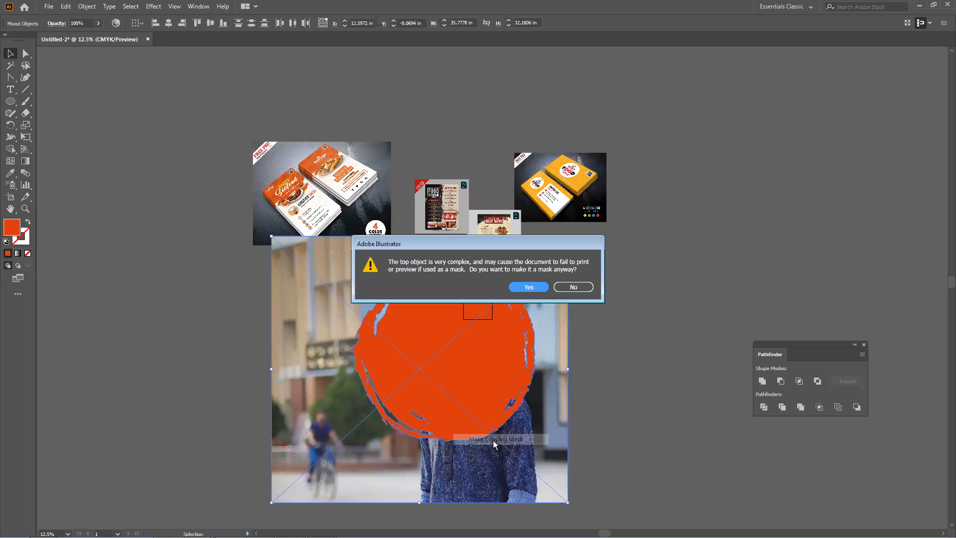
{"action": "left_click", "coordinate": [531, 286]}
{"action": "left_click_drag", "start_coordinate": [486, 359], "coordinate": [314, 366]}
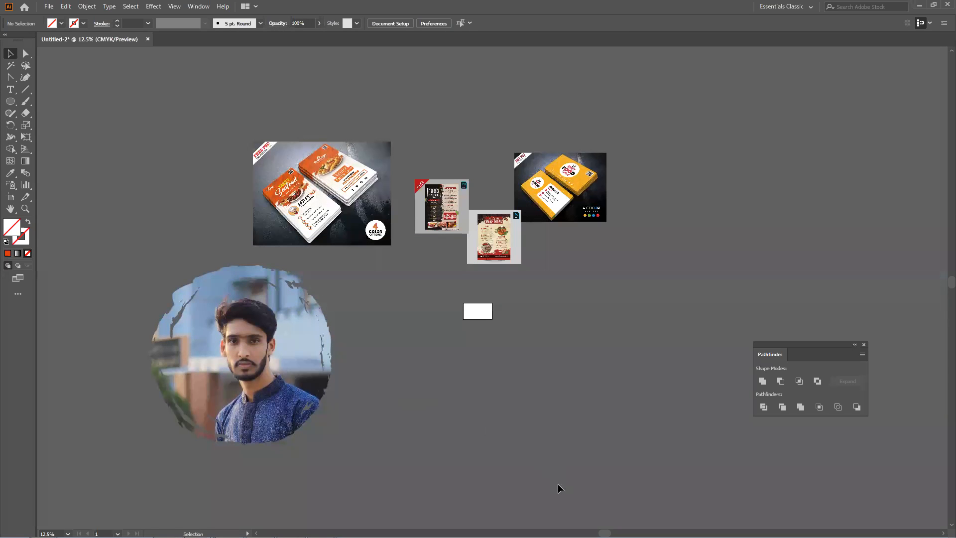
Switch to Chrome, browse the brush png image results and open the preview of the black rectangular paint brush stroke from pngio.com
{"action": "mouse_move", "coordinate": [229, 536]}
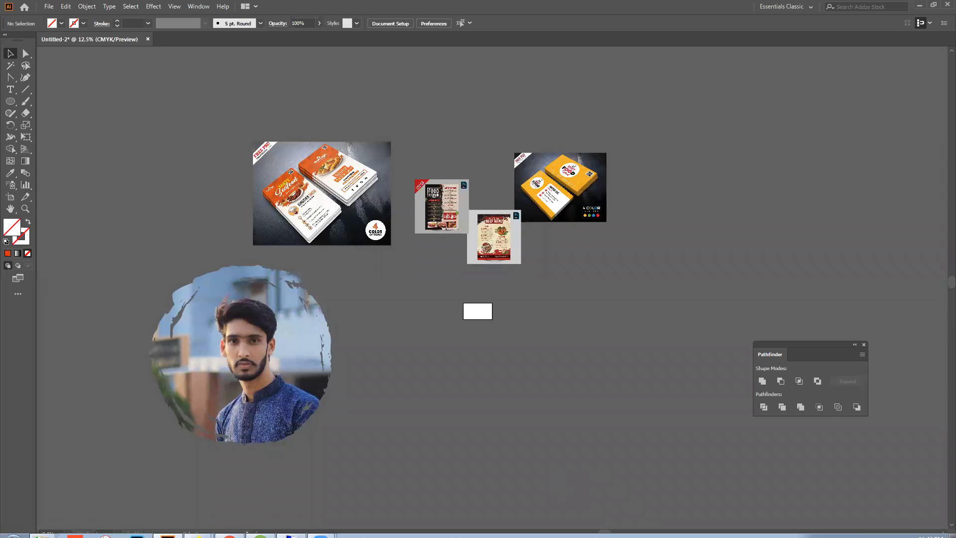
{"action": "left_click", "coordinate": [230, 528]}
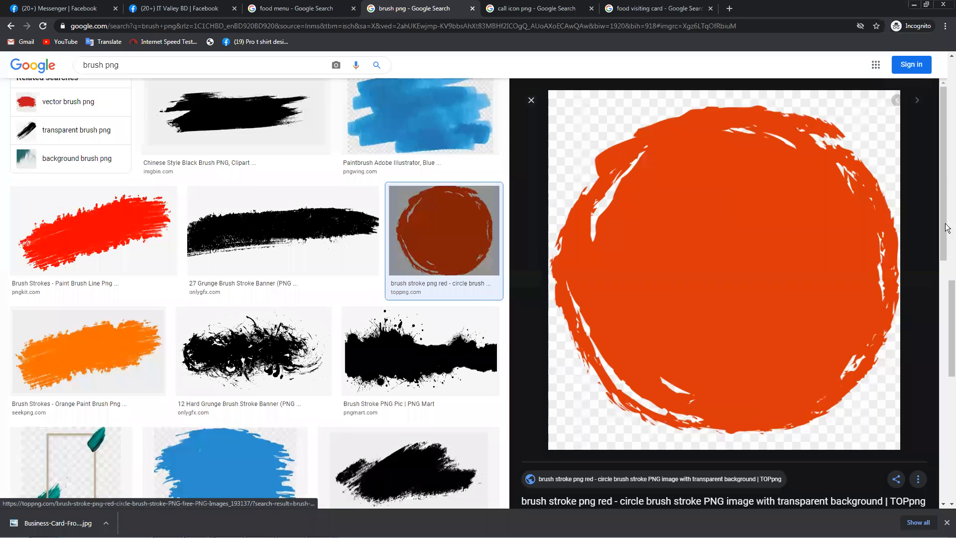
{"action": "scroll", "coordinate": [678, 390], "scroll_direction": "down", "scroll_amount": 6}
{"action": "scroll", "coordinate": [679, 391], "scroll_direction": "down", "scroll_amount": 8}
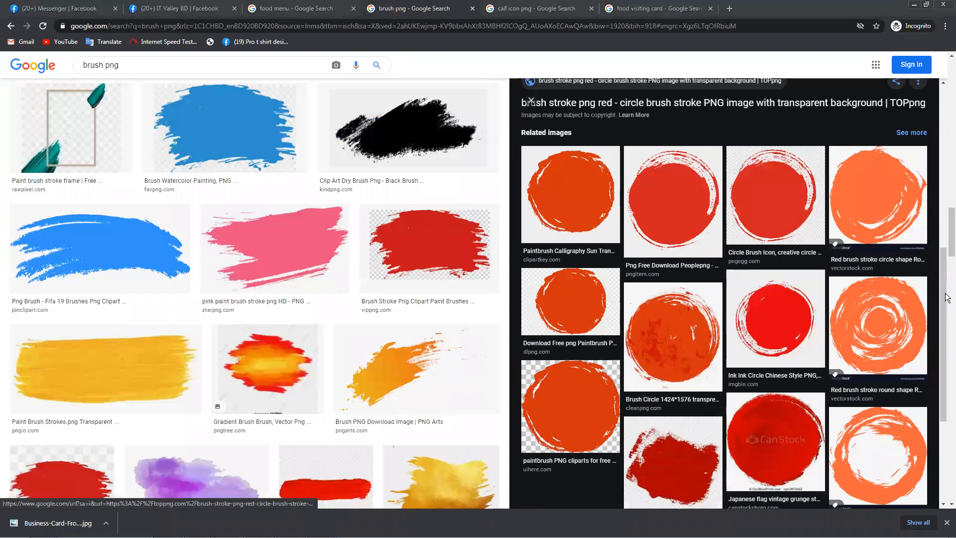
{"action": "scroll", "coordinate": [942, 269], "scroll_direction": "down", "scroll_amount": 6}
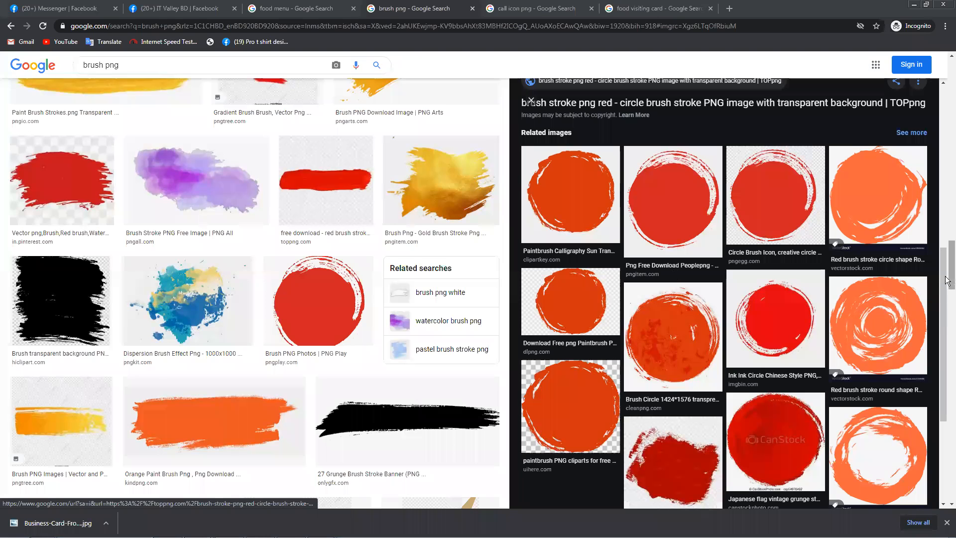
{"action": "scroll", "coordinate": [947, 315], "scroll_direction": "down", "scroll_amount": 6}
{"action": "left_click_drag", "start_coordinate": [947, 315], "coordinate": [913, 482]}
{"action": "scroll", "coordinate": [398, 366], "scroll_direction": "down", "scroll_amount": 1}
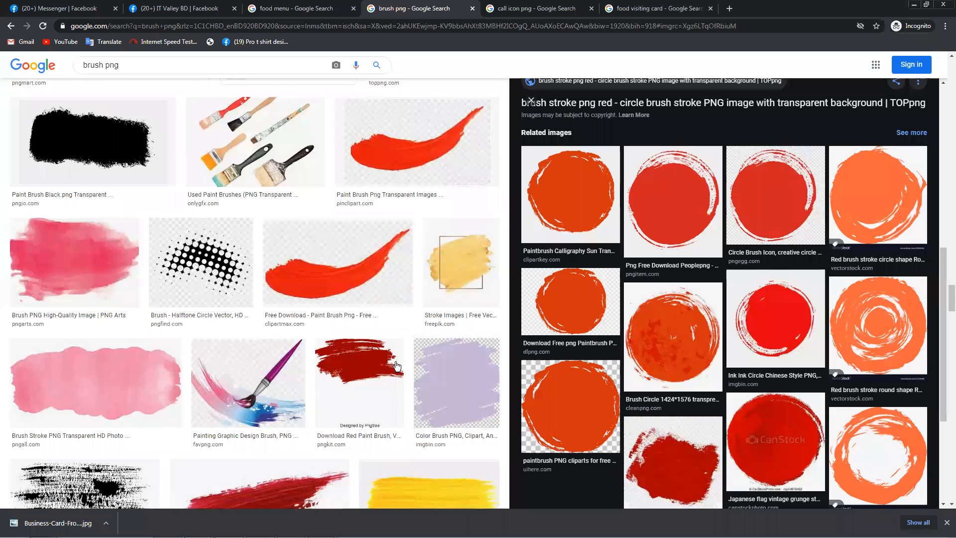
{"action": "key", "text": "Right"}
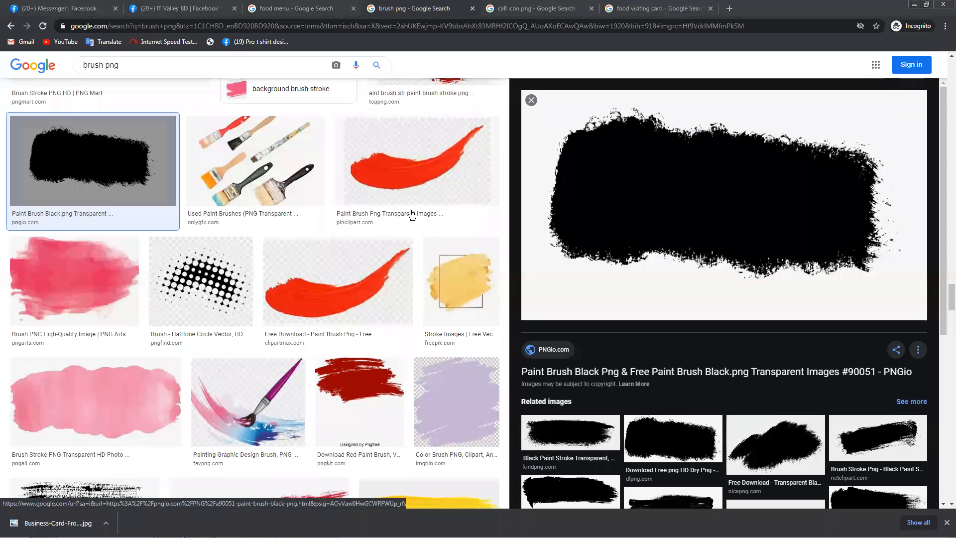
Copy the black paint brush image, switch to Illustrator and paste it into the document
{"action": "right_click", "coordinate": [692, 216]}
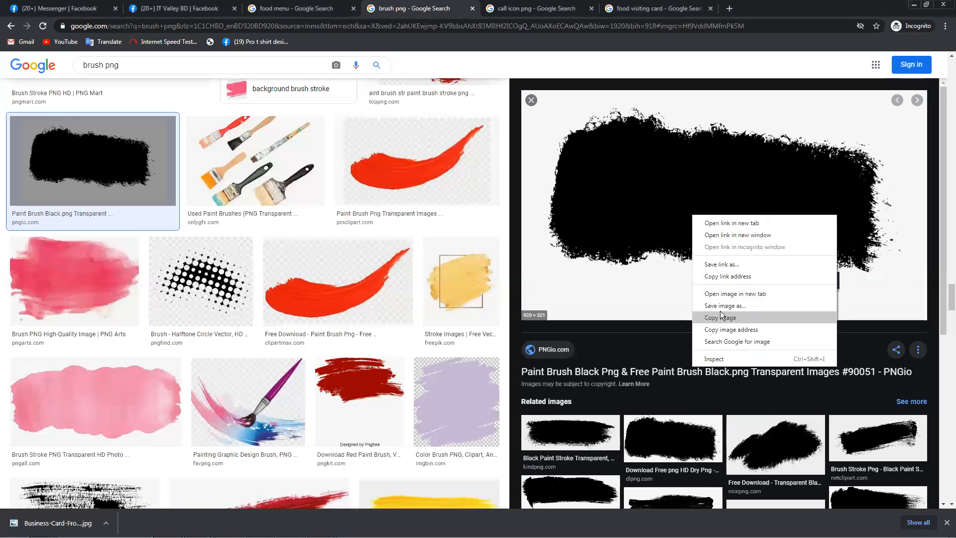
{"action": "left_click", "coordinate": [722, 329]}
{"action": "right_click", "coordinate": [697, 218]}
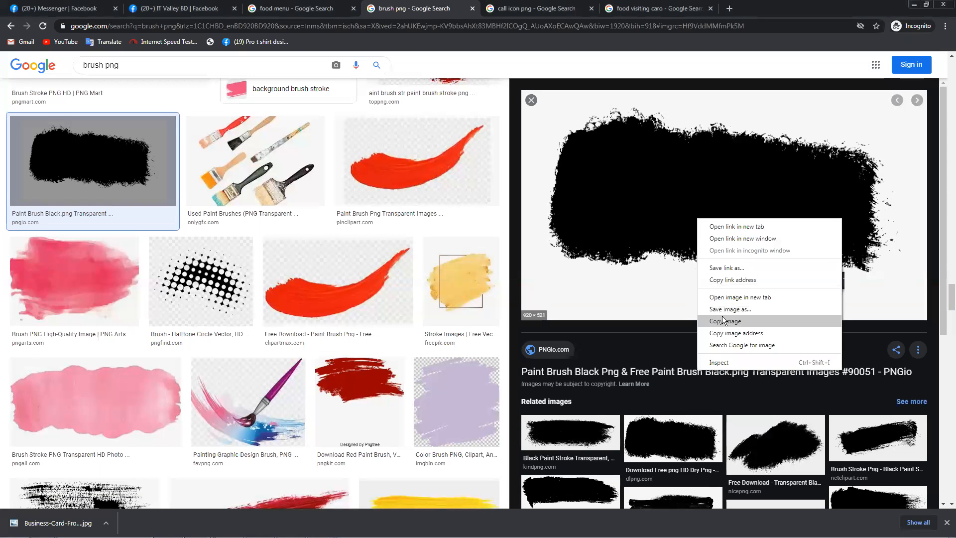
{"action": "left_click", "coordinate": [724, 320]}
{"action": "left_click", "coordinate": [168, 526]}
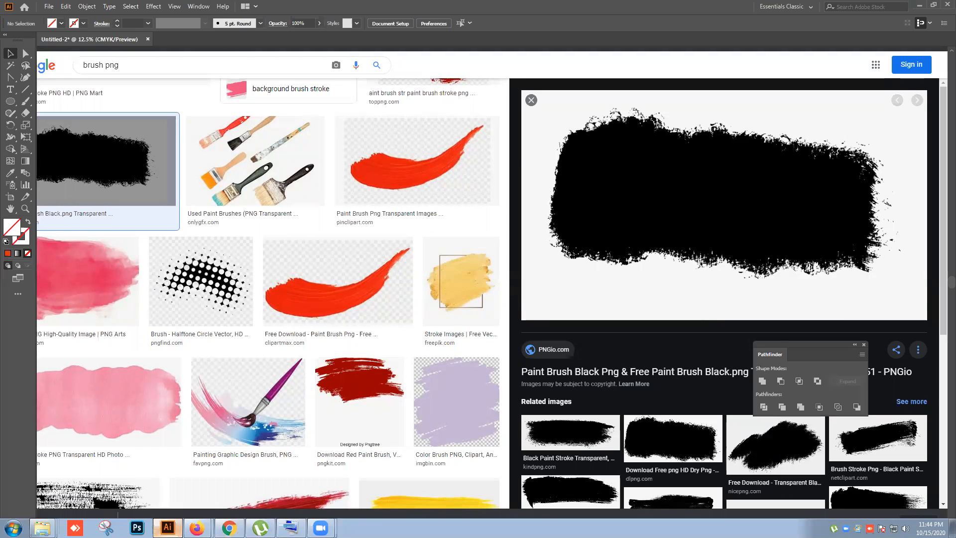
{"action": "key", "text": "ctrl+v"}
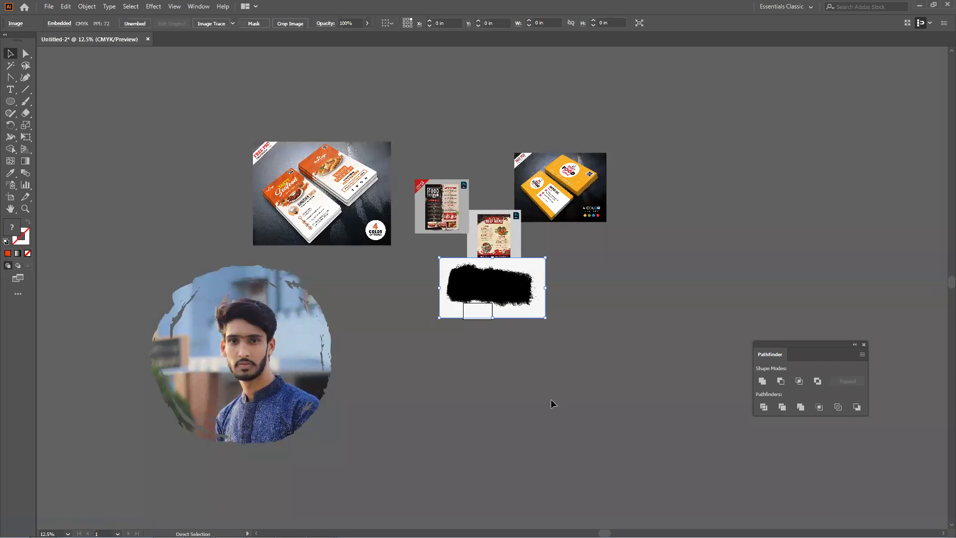
Move the pasted black brush image to the empty canvas at the lower right of the artboard
{"action": "left_click", "coordinate": [551, 400]}
{"action": "left_click_drag", "start_coordinate": [540, 293], "coordinate": [584, 382]}
{"action": "left_click", "coordinate": [581, 437]}
{"action": "mouse_move", "coordinate": [517, 367]}
{"action": "left_mouse_down"}
{"action": "mouse_move", "coordinate": [523, 379]}
{"action": "mouse_move", "coordinate": [525, 345]}
{"action": "mouse_move", "coordinate": [554, 356]}
{"action": "mouse_move", "coordinate": [476, 298]}
{"action": "mouse_move", "coordinate": [614, 199]}
{"action": "mouse_move", "coordinate": [603, 293]}
{"action": "left_mouse_up"}
{"action": "scroll", "coordinate": [526, 343], "scroll_direction": "up", "scroll_amount": 3}
{"action": "scroll", "coordinate": [606, 238], "scroll_direction": "down", "scroll_amount": 1}
{"action": "scroll", "coordinate": [491, 261], "scroll_direction": "down", "scroll_amount": 4}
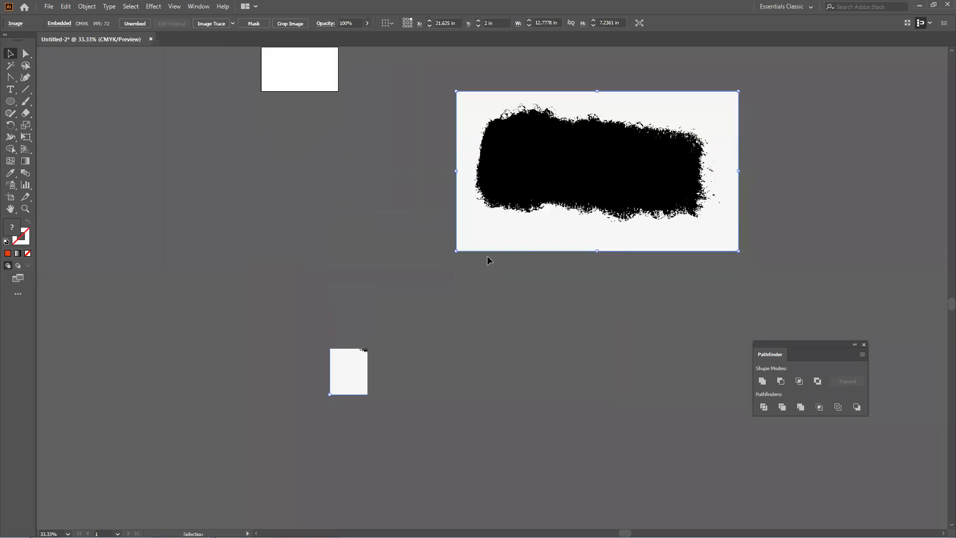
{"action": "scroll", "coordinate": [487, 256], "scroll_direction": "down", "scroll_amount": 1}
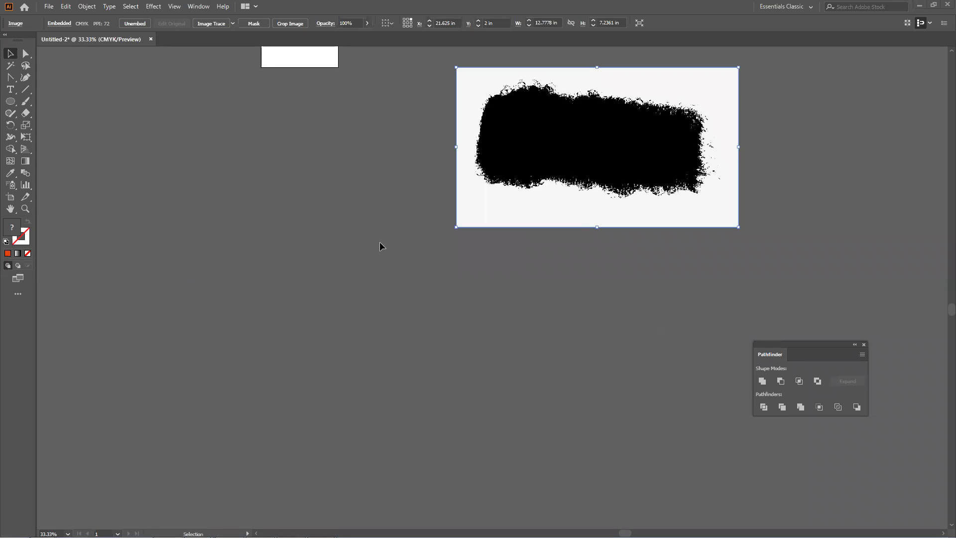
{"action": "left_click_drag", "start_coordinate": [638, 120], "coordinate": [555, 246]}
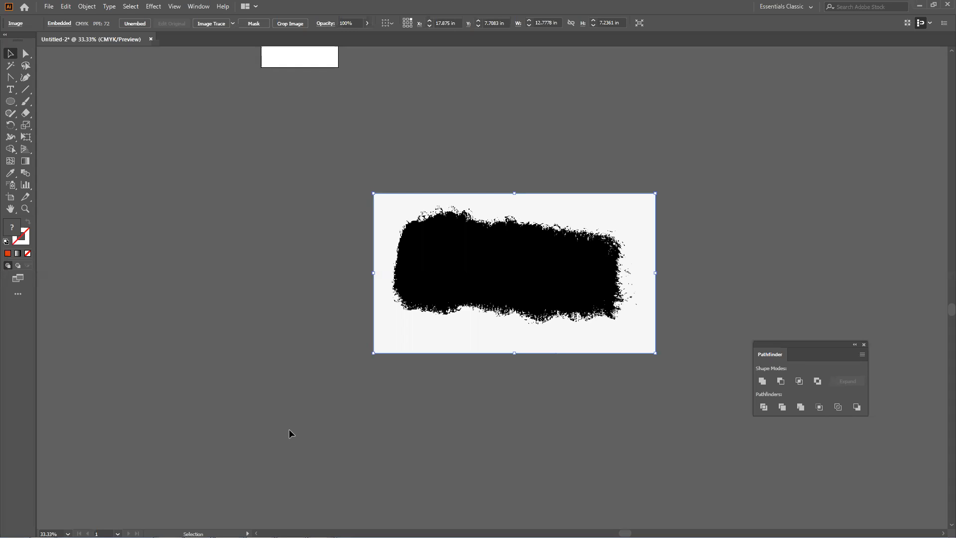
{"action": "left_click_drag", "start_coordinate": [518, 275], "coordinate": [517, 302]}
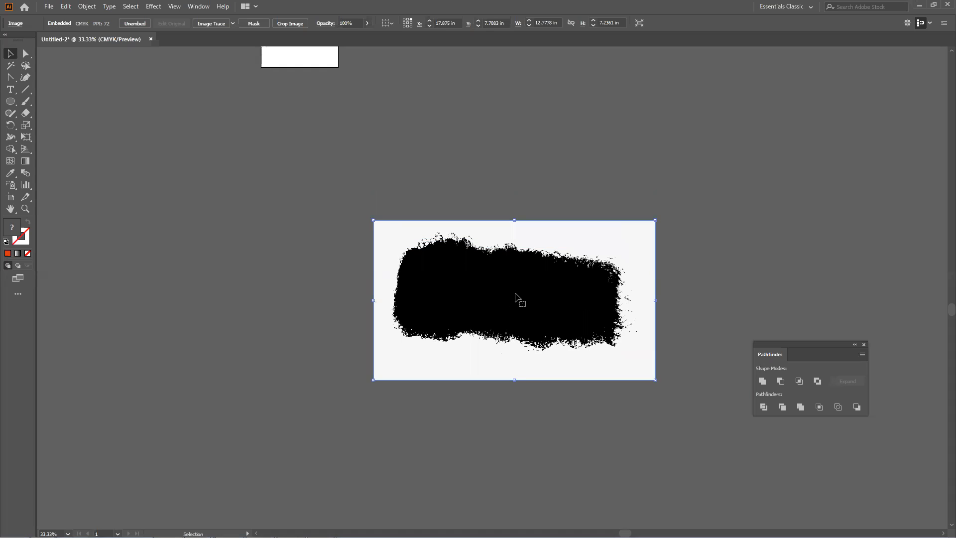
{"action": "left_click_drag", "start_coordinate": [508, 263], "coordinate": [443, 230]}
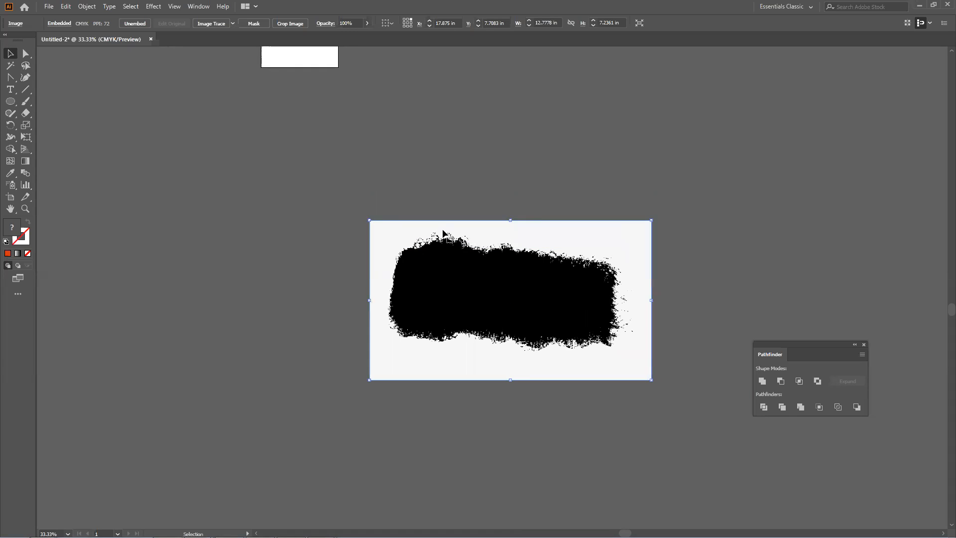
Trace the black brush image with the 16 Colors preset, then expand and ungroup the result
{"action": "left_click", "coordinate": [233, 24]}
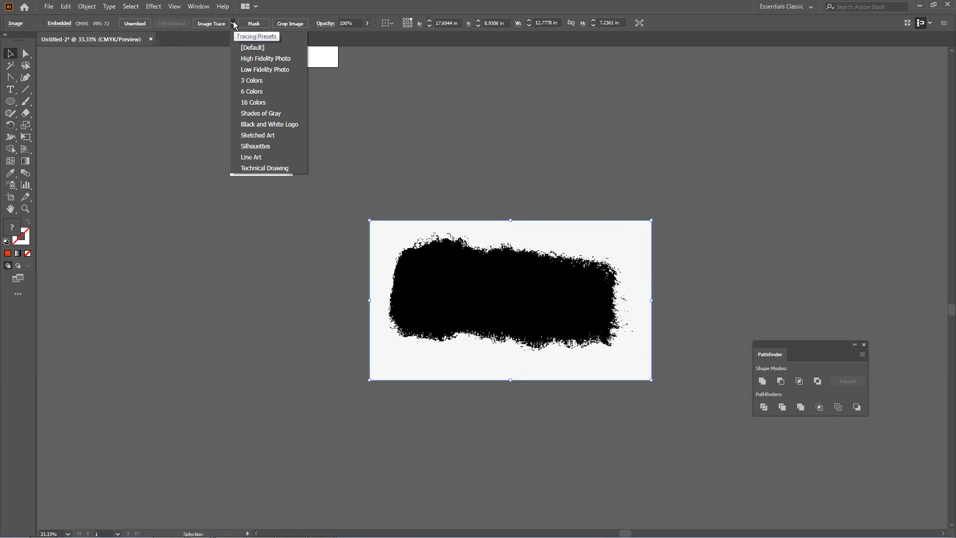
{"action": "left_click", "coordinate": [273, 103]}
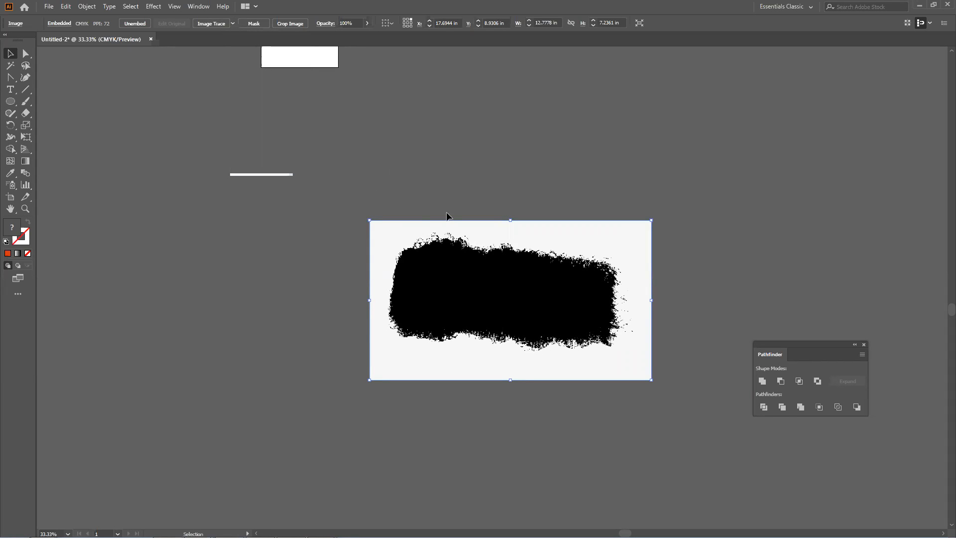
{"action": "left_click_drag", "start_coordinate": [500, 290], "coordinate": [503, 299]}
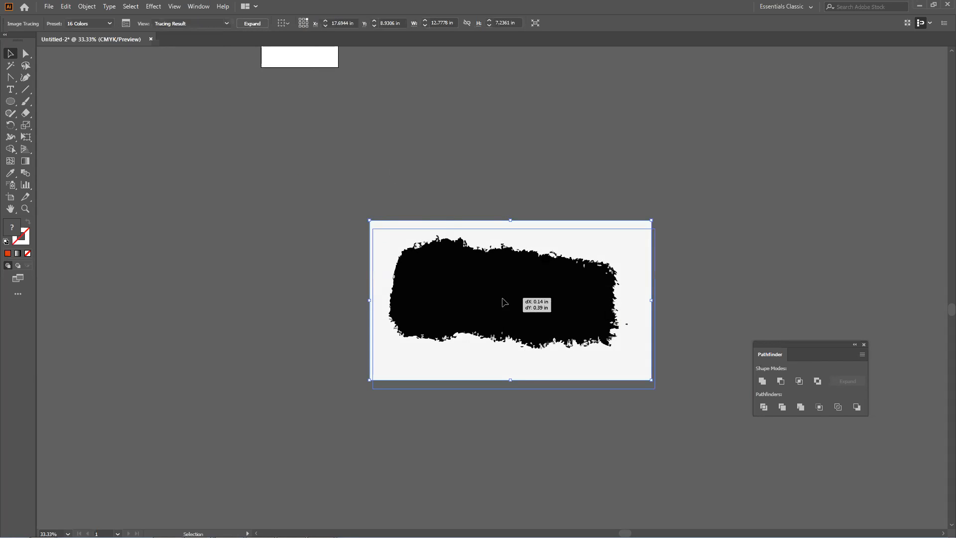
{"action": "left_click", "coordinate": [253, 24]}
{"action": "right_click", "coordinate": [497, 296]}
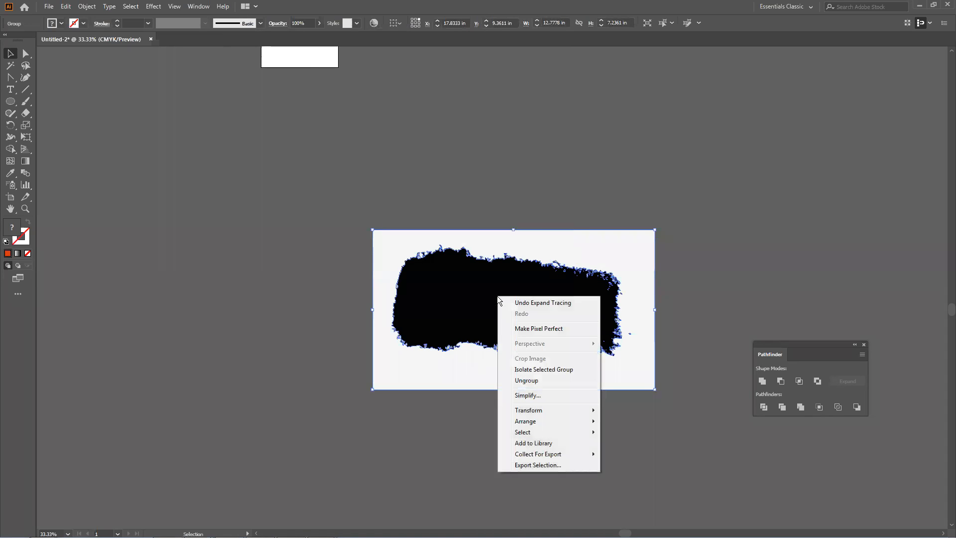
{"action": "left_click", "coordinate": [533, 379]}
Pull the black brush shape out of the traced artwork, delete the leftover background pieces and move the shape into their place
{"action": "left_click_drag", "start_coordinate": [538, 309], "coordinate": [537, 466]}
{"action": "scroll", "coordinate": [586, 373], "scroll_direction": "down", "scroll_amount": 1}
{"action": "left_click_drag", "start_coordinate": [682, 349], "coordinate": [361, 169]}
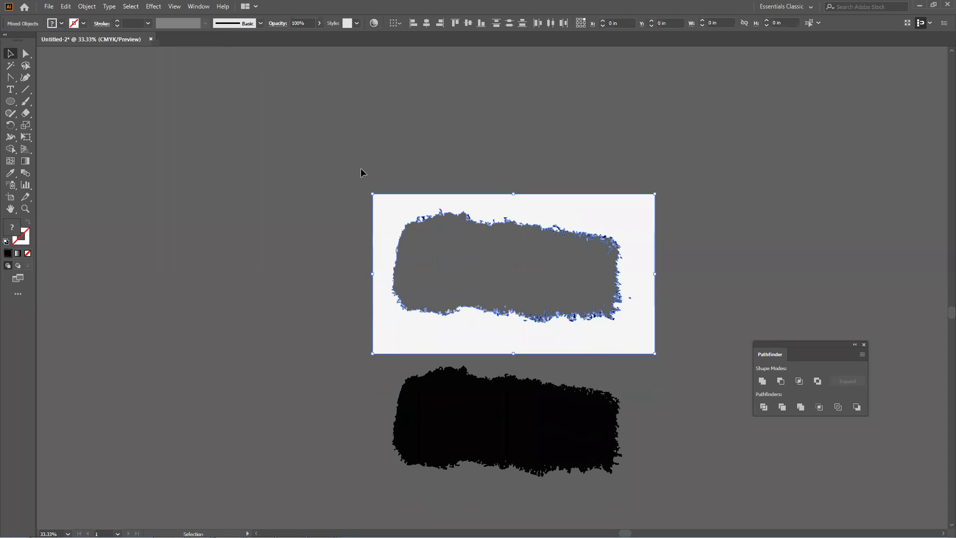
{"action": "key", "text": "Delete"}
{"action": "left_click_drag", "start_coordinate": [482, 439], "coordinate": [525, 320]}
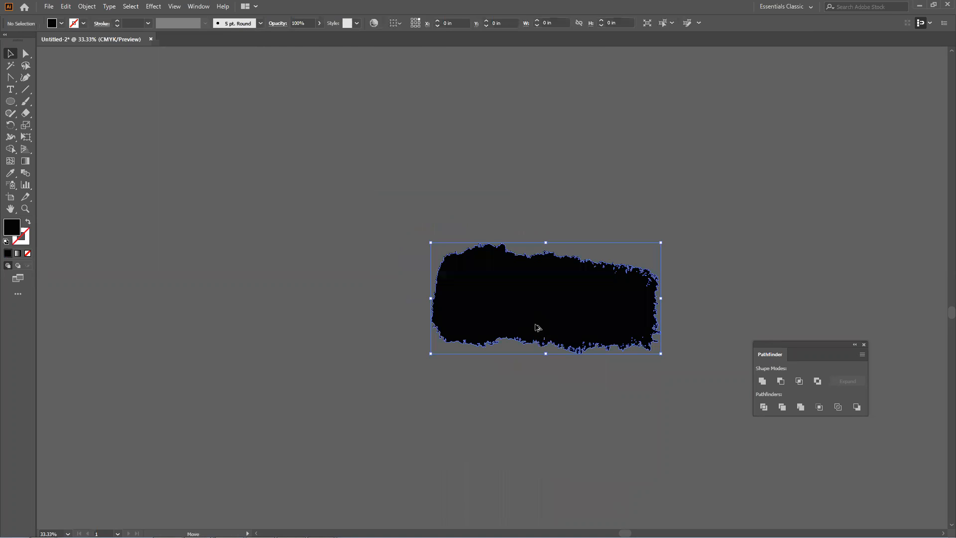
Release the clipping mask on the circular portrait and move the full photo to the canvas at the lower right of the artboard
{"action": "scroll", "coordinate": [535, 329], "scroll_direction": "down", "scroll_amount": 3}
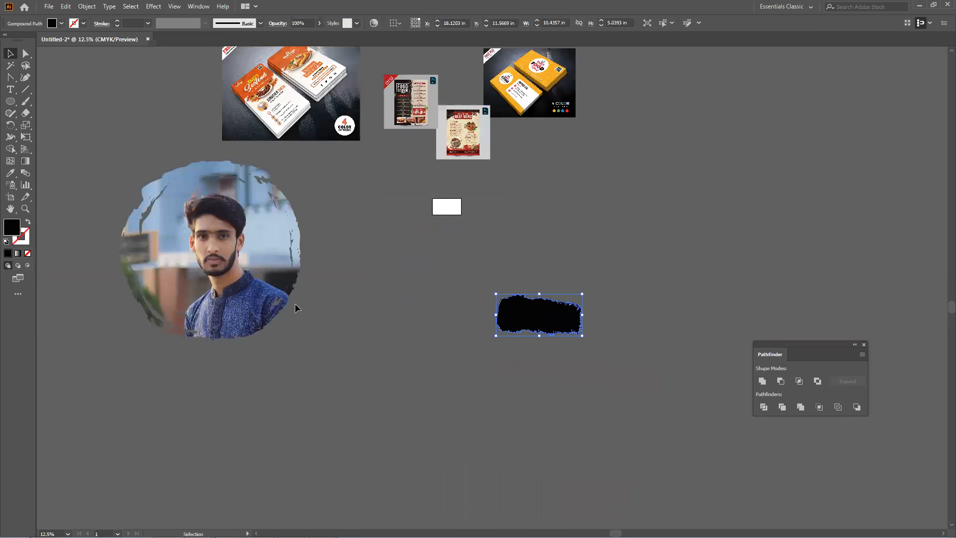
{"action": "left_click_drag", "start_coordinate": [284, 255], "coordinate": [385, 430]}
{"action": "right_click", "coordinate": [360, 418]}
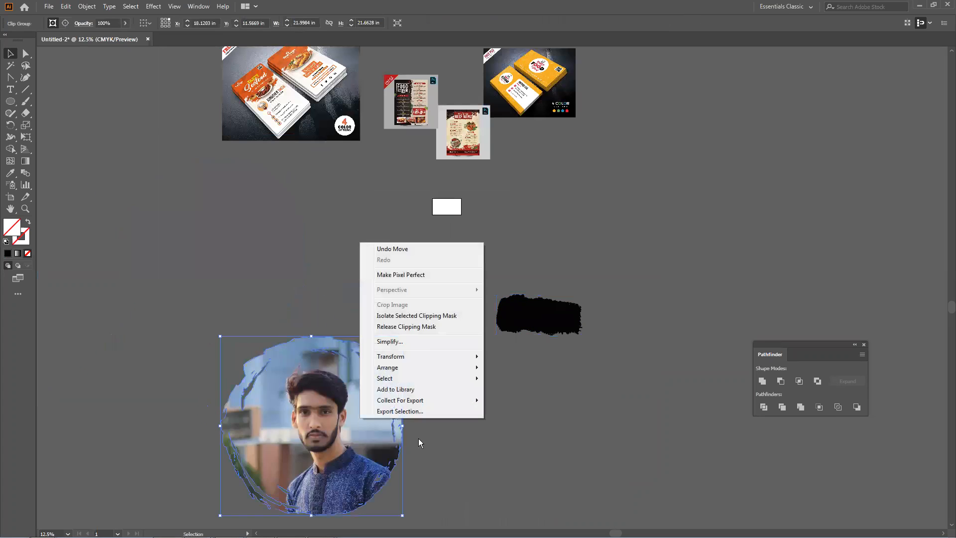
{"action": "left_click", "coordinate": [428, 327]}
{"action": "left_click_drag", "start_coordinate": [445, 353], "coordinate": [773, 282]}
Place the black brush shape over the face in the portrait photo, enlarge it to about 26 by 16 in and move the Pathfinder panel aside
{"action": "left_click", "coordinate": [529, 318]}
{"action": "left_click_drag", "start_coordinate": [536, 324], "coordinate": [722, 325]}
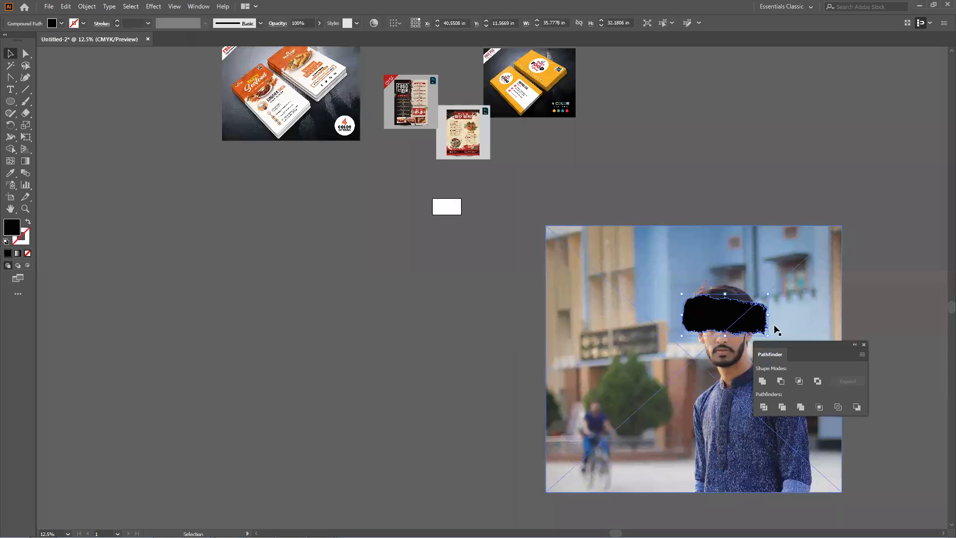
{"action": "left_click_drag", "start_coordinate": [811, 344], "coordinate": [862, 95]}
{"action": "left_click_drag", "start_coordinate": [769, 337], "coordinate": [833, 394]}
{"action": "left_click_drag", "start_coordinate": [682, 294], "coordinate": [619, 261]}
{"action": "left_click_drag", "start_coordinate": [752, 339], "coordinate": [752, 359]}
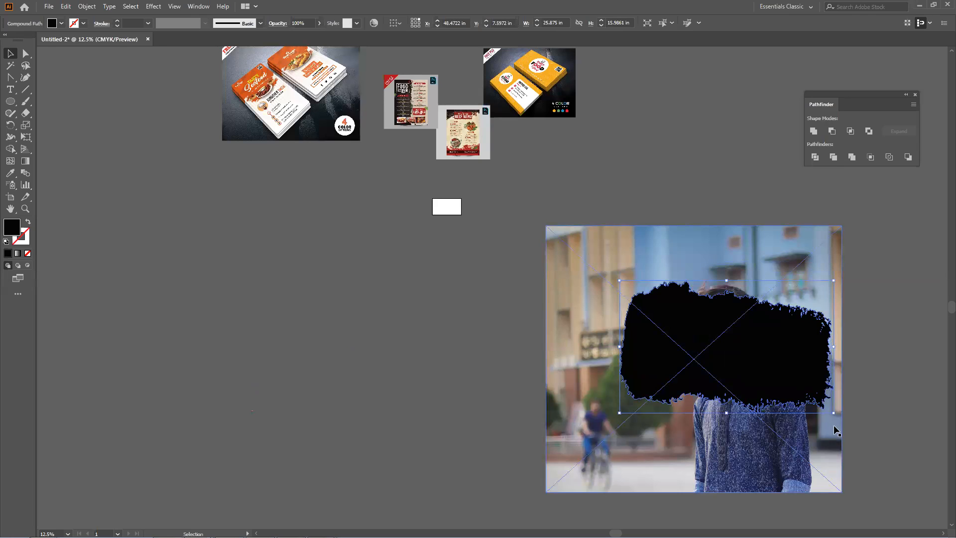
Rotate the black brush shape until it stands nearly upright and position it over the man's head and torso in the photo
{"action": "left_click_drag", "start_coordinate": [836, 431], "coordinate": [784, 473]}
{"action": "left_click_drag", "start_coordinate": [727, 375], "coordinate": [731, 367]}
{"action": "left_click_drag", "start_coordinate": [889, 392], "coordinate": [694, 332]}
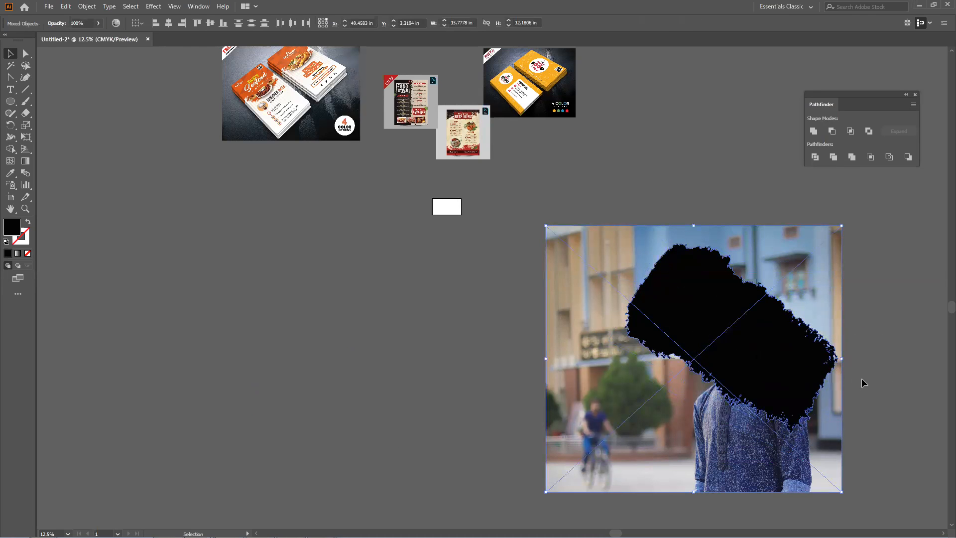
{"action": "left_click", "coordinate": [863, 382]}
{"action": "left_click", "coordinate": [778, 373]}
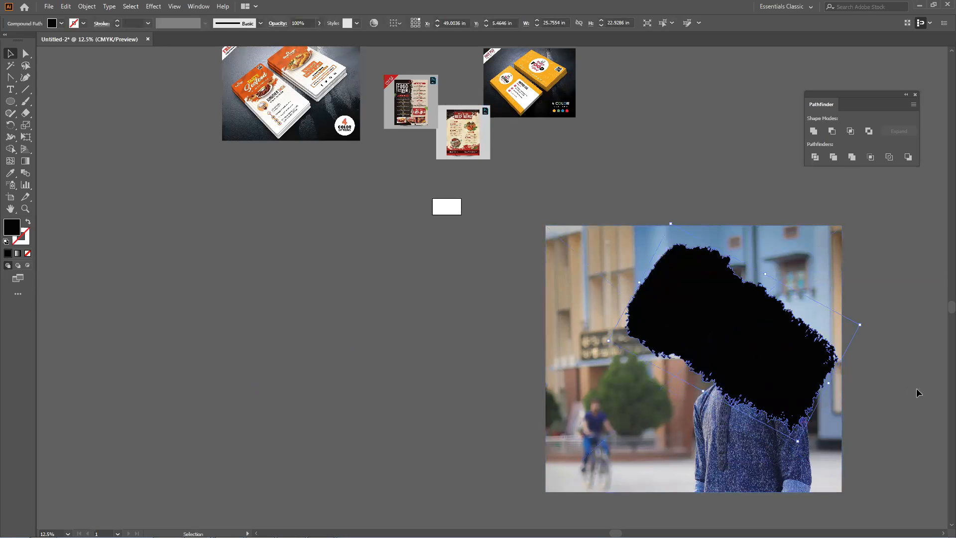
{"action": "left_click_drag", "start_coordinate": [799, 445], "coordinate": [680, 430]}
{"action": "left_click_drag", "start_coordinate": [736, 386], "coordinate": [787, 449]}
{"action": "left_click_drag", "start_coordinate": [802, 280], "coordinate": [686, 291]}
{"action": "left_click_drag", "start_coordinate": [759, 375], "coordinate": [754, 433]}
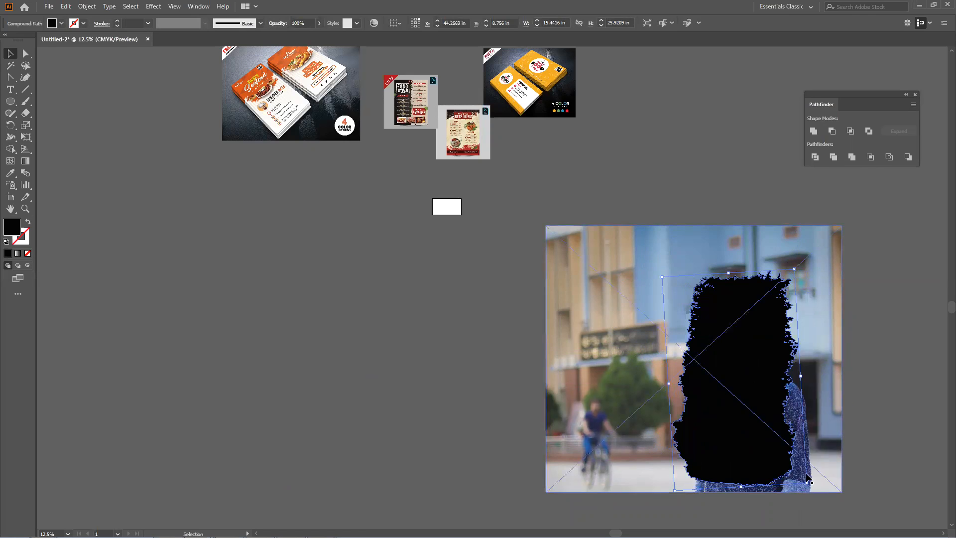
{"action": "mouse_move", "coordinate": [807, 478]}
{"action": "left_mouse_down"}
{"action": "mouse_move", "coordinate": [821, 480]}
{"action": "mouse_move", "coordinate": [811, 480]}
{"action": "left_mouse_up"}
Nudge the portrait photo behind the brush shape to fine-tune how the man lines up with it
{"action": "key", "text": "Left"}
{"action": "key", "text": "Left"}
{"action": "key", "text": "Left"}
{"action": "key", "text": "Left"}
{"action": "key", "text": "Left"}
{"action": "key", "text": "Left"}
{"action": "key", "text": "Left"}
{"action": "key", "text": "Left"}
{"action": "key", "text": "Left"}
{"action": "key", "text": "Left"}
{"action": "key", "text": "Left"}
{"action": "key", "text": "Left"}
{"action": "key", "text": "Left"}
{"action": "key", "text": "Left"}
{"action": "key", "text": "Left"}
{"action": "key", "text": "Left"}
{"action": "key", "text": "Left"}
{"action": "key", "text": "Left"}
{"action": "key", "text": "Left"}
{"action": "key", "text": "Left"}
{"action": "key", "text": "Left"}
{"action": "key", "text": "Left"}
{"action": "key", "text": "Left"}
{"action": "key", "text": "Left"}
{"action": "key", "text": "Left"}
{"action": "key", "text": "Left"}
{"action": "key", "text": "Left"}
{"action": "key", "text": "Left"}
{"action": "key", "text": "Left"}
{"action": "key", "text": "Left"}
{"action": "key", "text": "Left"}
{"action": "key", "text": "Left"}
{"action": "key", "text": "Left"}
{"action": "key", "text": "Left"}
{"action": "key", "text": "Left"}
{"action": "key", "text": "Left"}
{"action": "key", "text": "Left"}
{"action": "key", "text": "Left"}
{"action": "key", "text": "Left"}
{"action": "key", "text": "Left"}
{"action": "key", "text": "Left"}
{"action": "key", "text": "Left"}
{"action": "key", "text": "Left"}
{"action": "key", "text": "Left"}
{"action": "key", "text": "Left"}
{"action": "key", "text": "Left"}
{"action": "key", "text": "Left"}
{"action": "key", "text": "Left"}
{"action": "key", "text": "Left"}
{"action": "key", "text": "Left"}
{"action": "key", "text": "Left"}
{"action": "key", "text": "Left"}
{"action": "key", "text": "Left"}
{"action": "key", "text": "Left"}
{"action": "key", "text": "Left"}
{"action": "key", "text": "Left"}
{"action": "key", "text": "Left"}
{"action": "key", "text": "Left"}
{"action": "key", "text": "Left"}
{"action": "key", "text": "Left"}
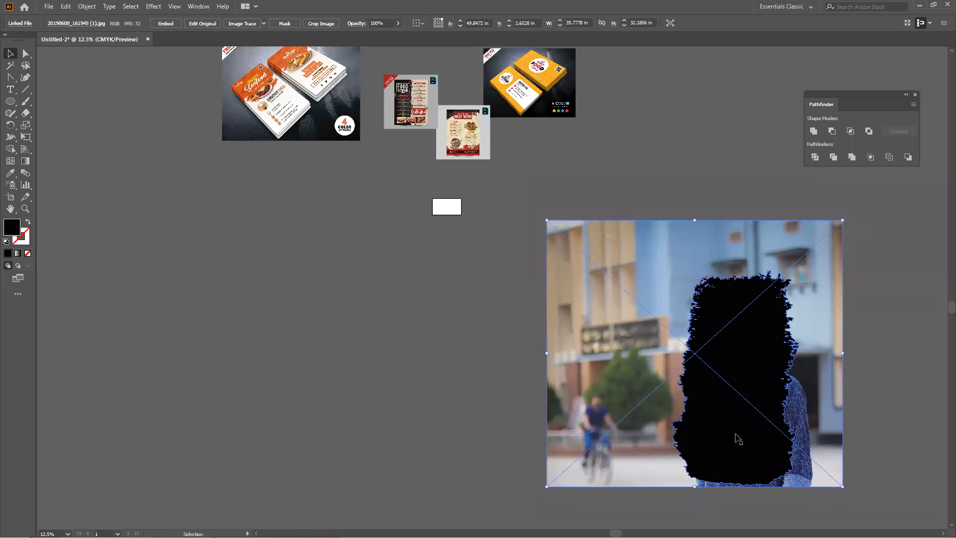
Make a clipping mask from the upright brush shape and the portrait photo, accepting the complex shape as the mask
{"action": "left_click_drag", "start_coordinate": [869, 398], "coordinate": [639, 346]}
{"action": "right_click", "coordinate": [745, 354]}
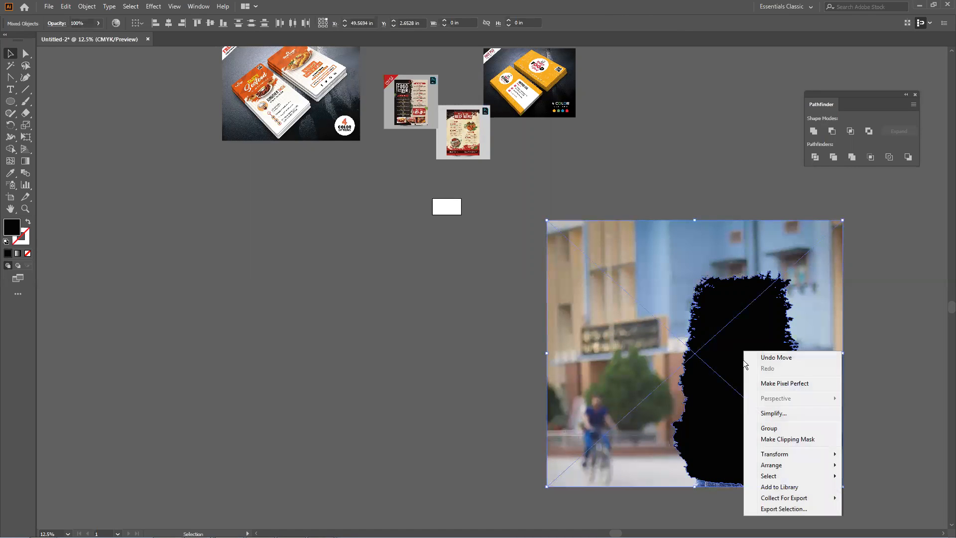
{"action": "left_click", "coordinate": [782, 440]}
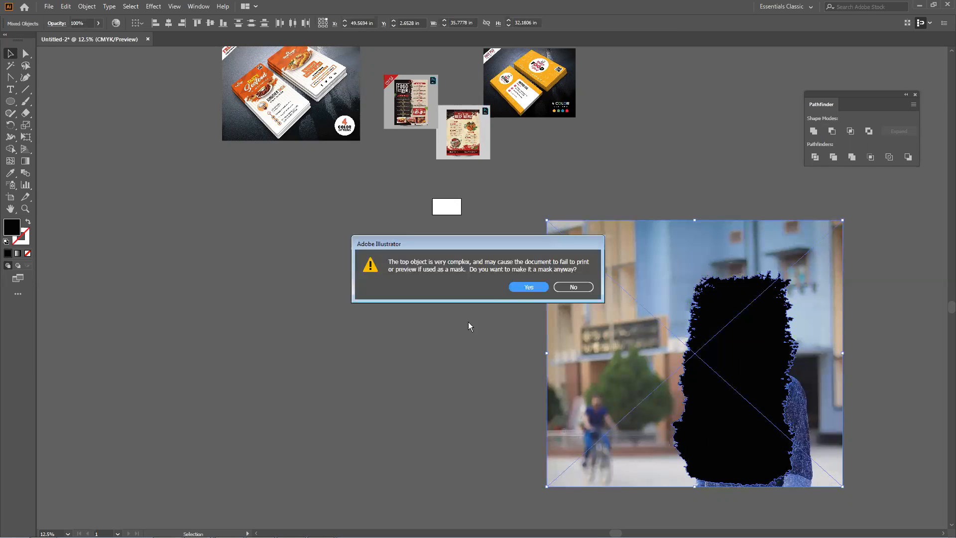
{"action": "left_click", "coordinate": [530, 287]}
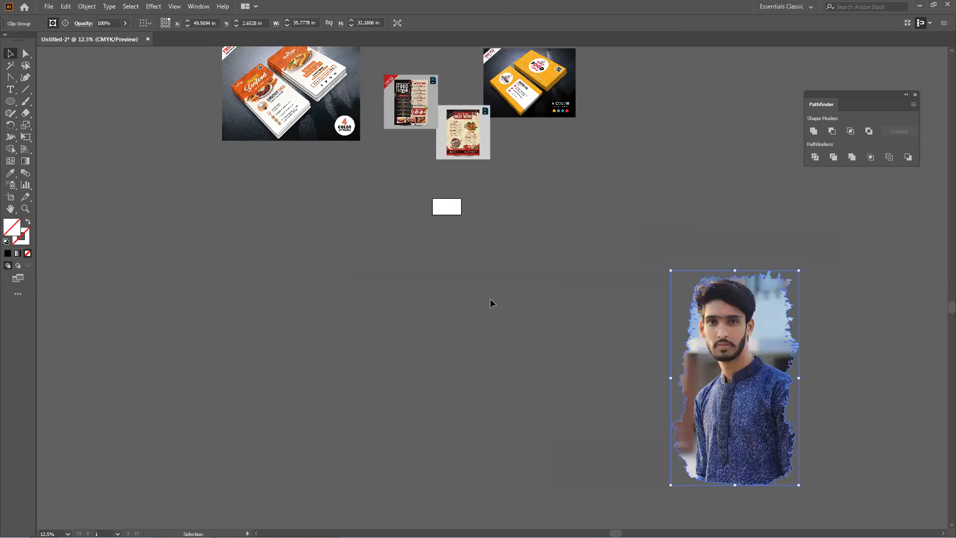
Move the brush-masked portrait up beside the small white artboard and deselect it
{"action": "left_click_drag", "start_coordinate": [712, 383], "coordinate": [588, 306]}
{"action": "left_click", "coordinate": [714, 371]}
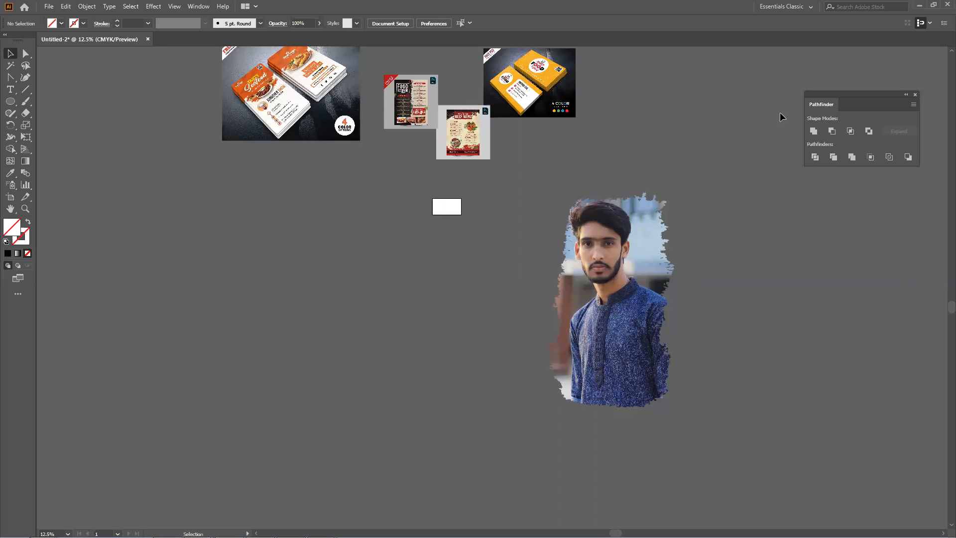
{"action": "left_click", "coordinate": [642, 278]}
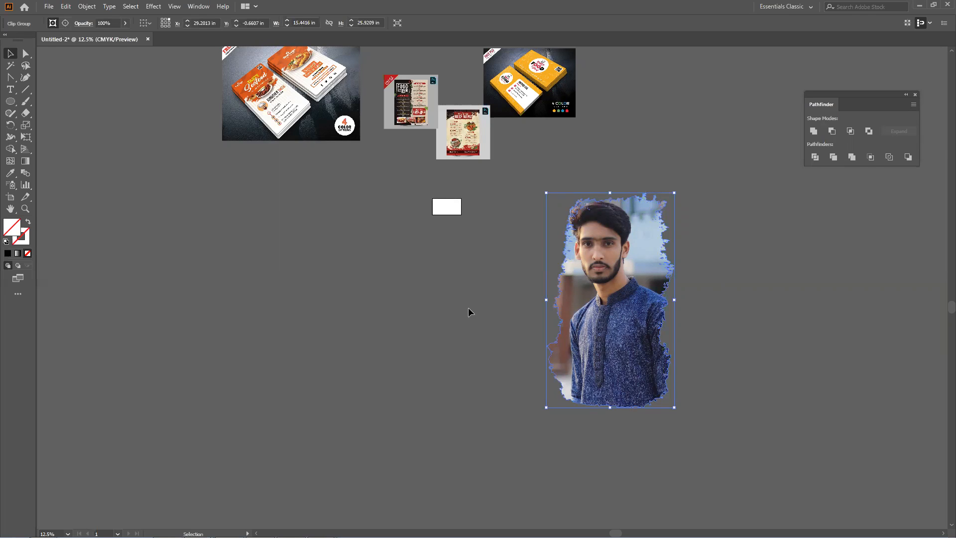
{"action": "left_click", "coordinate": [468, 309]}
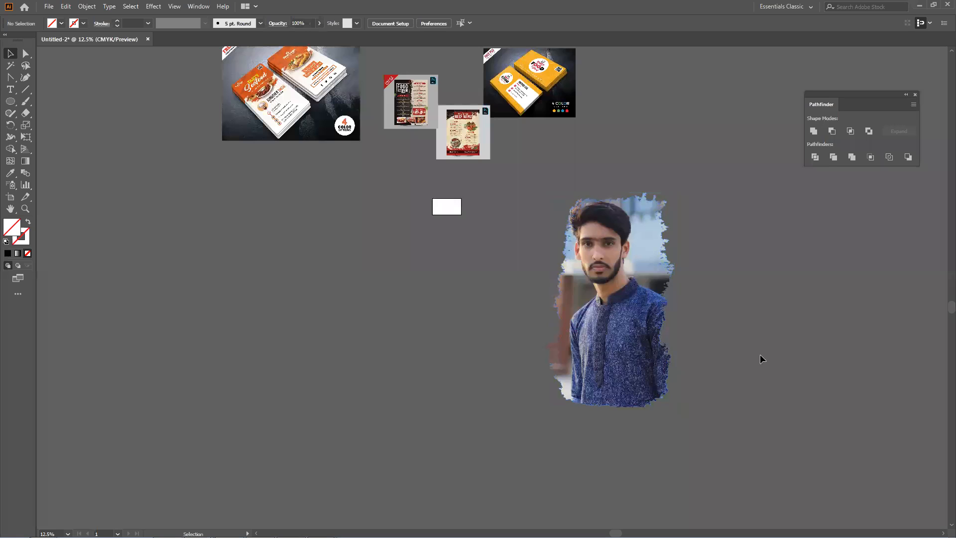
Isolate the brush-masked portrait's clip group and shift the photo horizontally inside the mask
{"action": "double_click", "coordinate": [693, 375]}
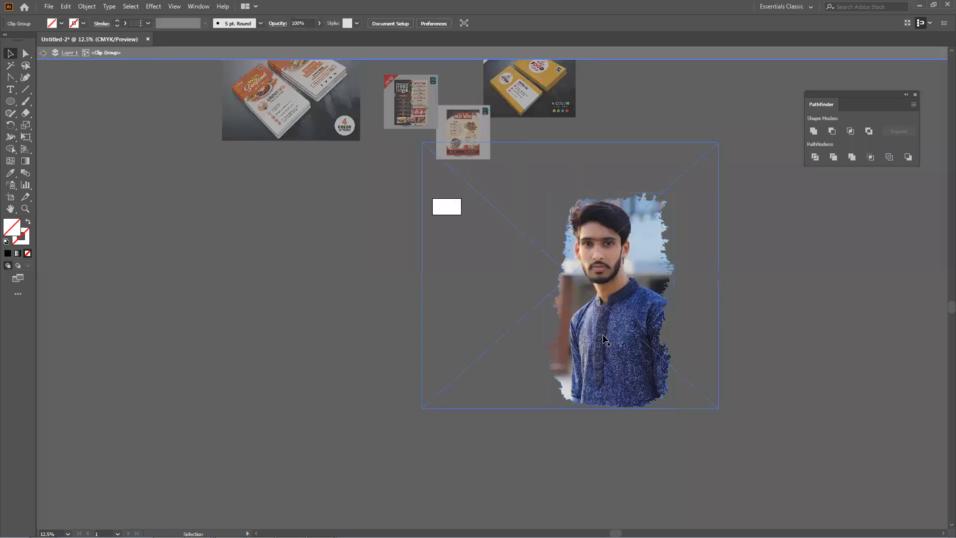
{"action": "double_click", "coordinate": [768, 316]}
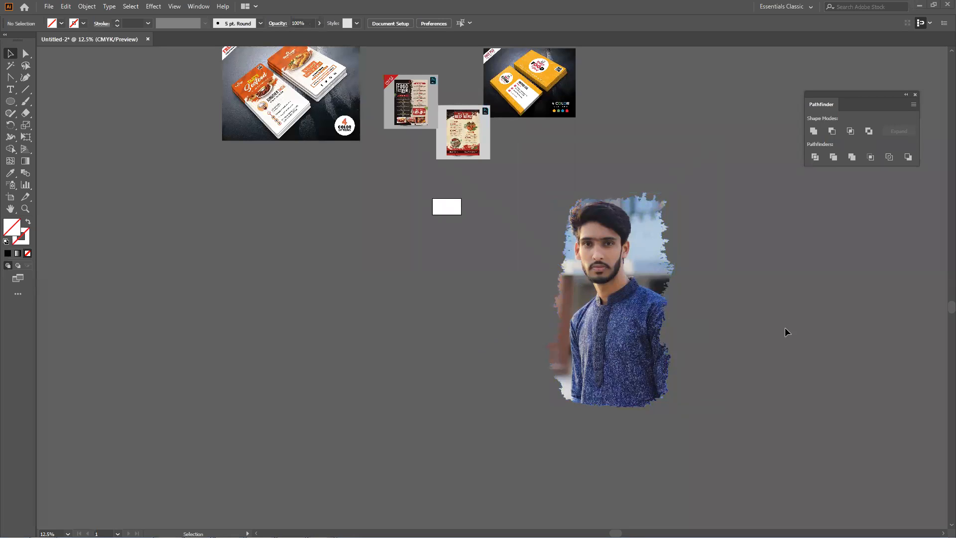
{"action": "double_click", "coordinate": [585, 329]}
{"action": "left_click_drag", "start_coordinate": [585, 329], "coordinate": [535, 316]}
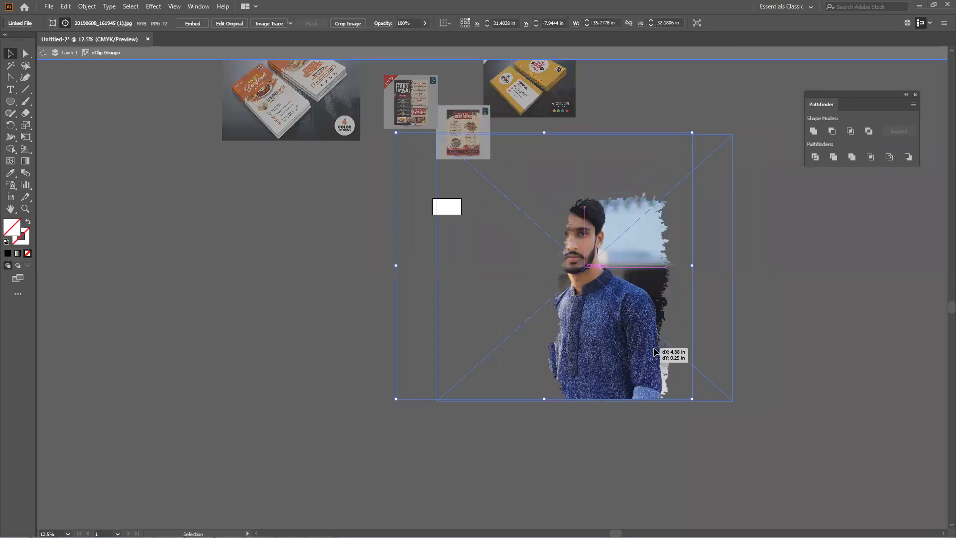